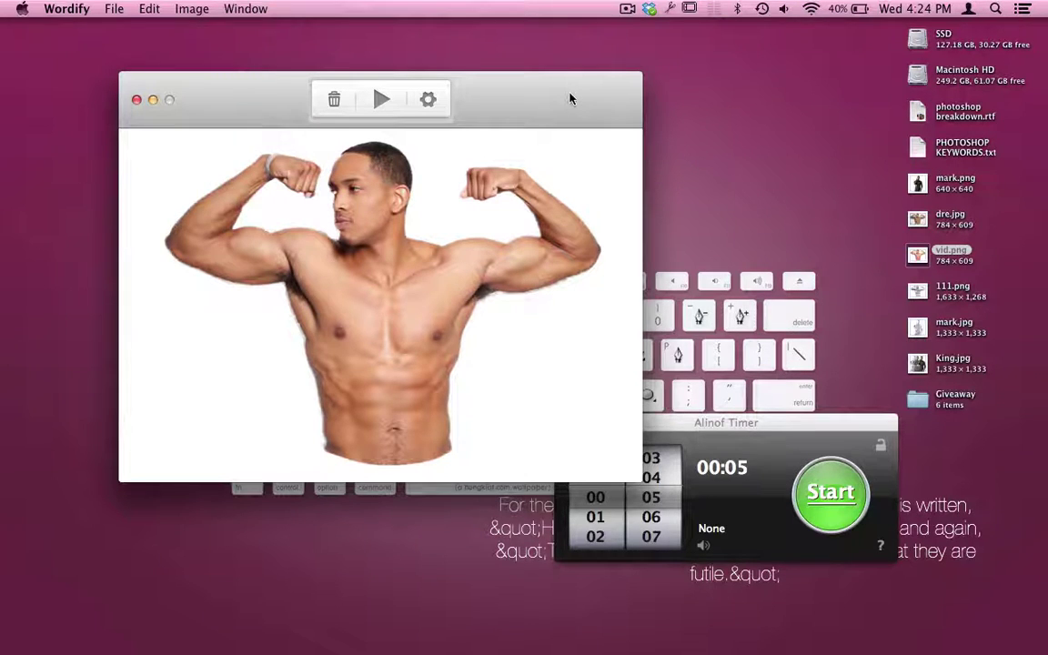
# Step: Start a five-minute countdown in Alinof Timer, then bring the Wordify photo window back to the front
pyautogui.click(754, 418)
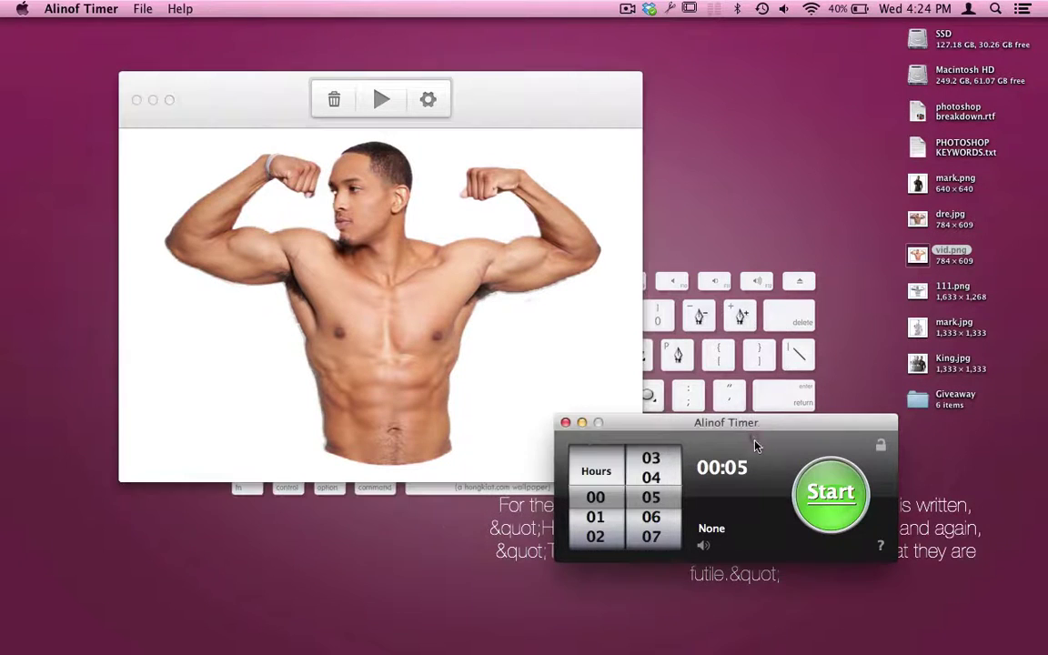
pyautogui.click(826, 494)
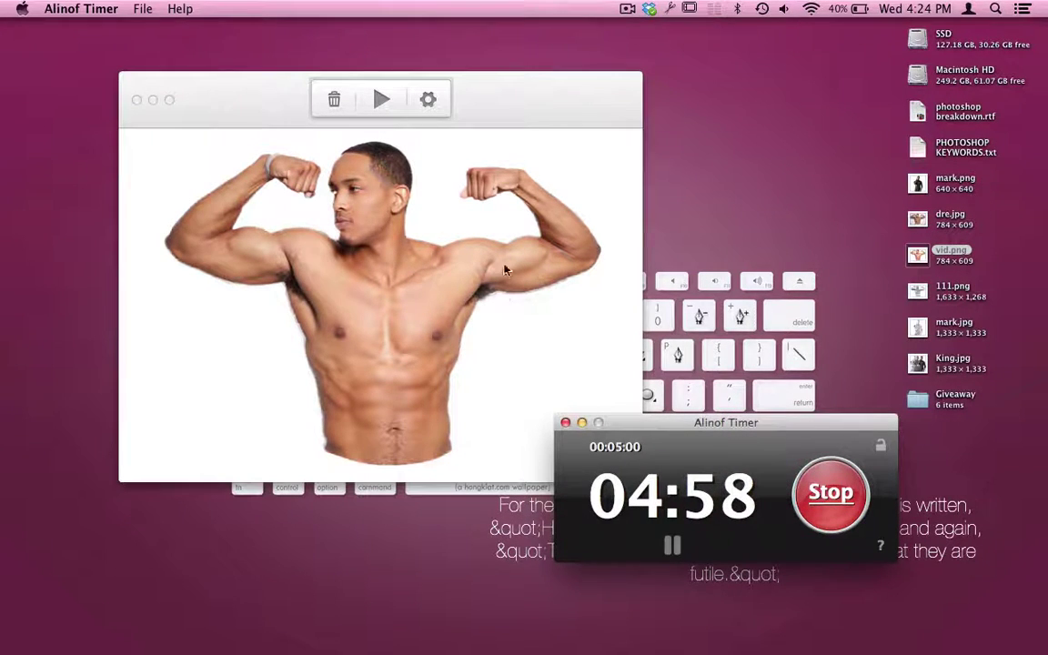
pyautogui.click(527, 113)
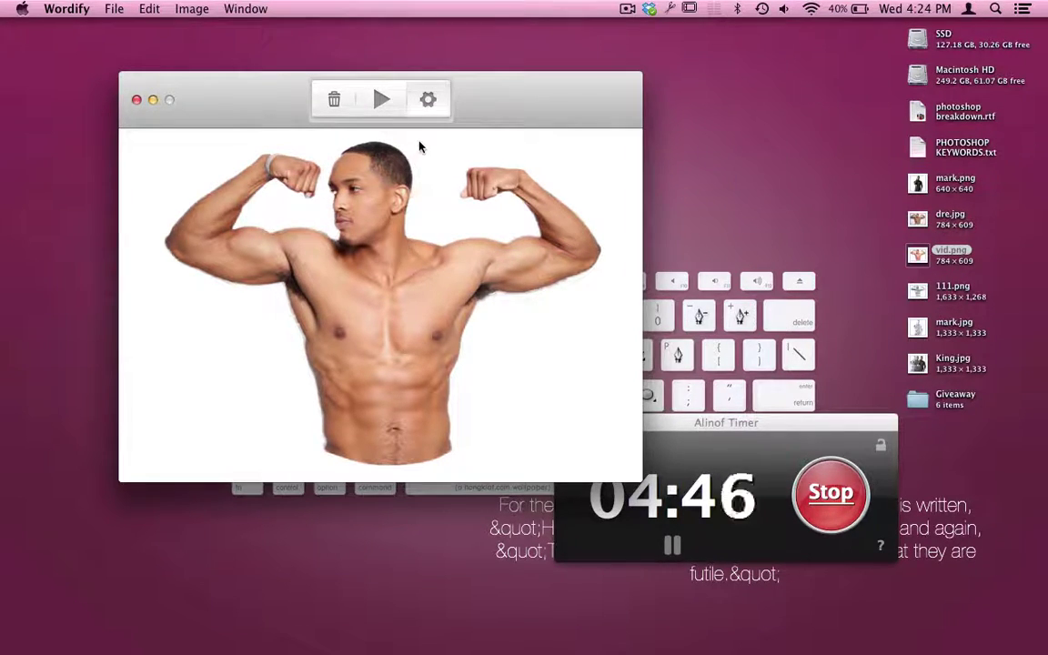
# Step: Delete all existing words from Wordify's word list and paste in the 214-word fitness list
pyautogui.click(428, 102)
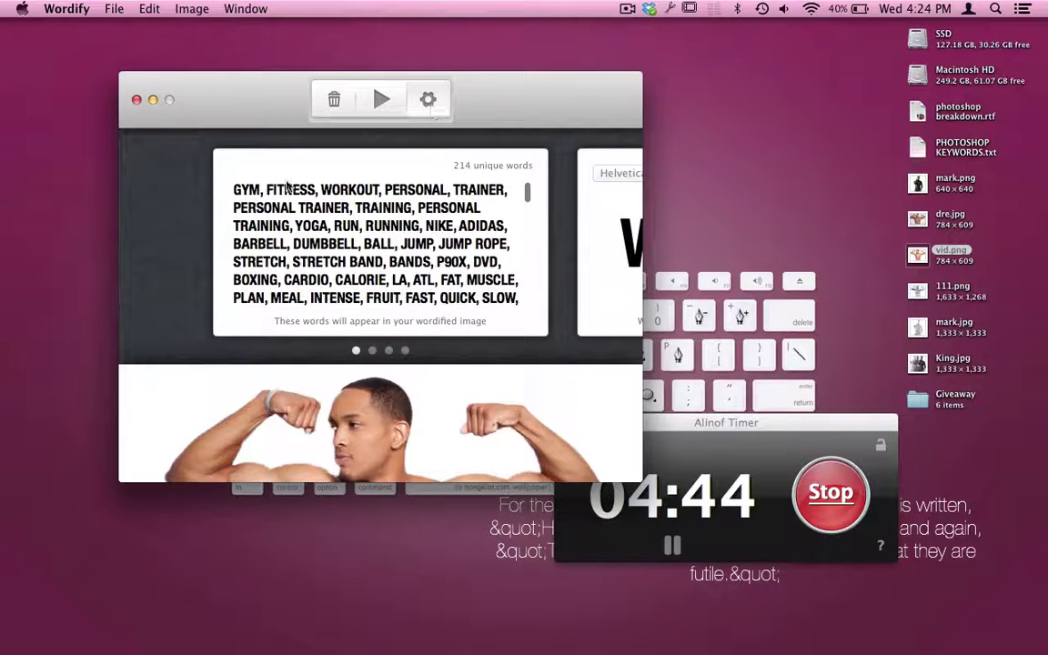
pyautogui.moveTo(233, 168); pyautogui.dragTo(424, 352)
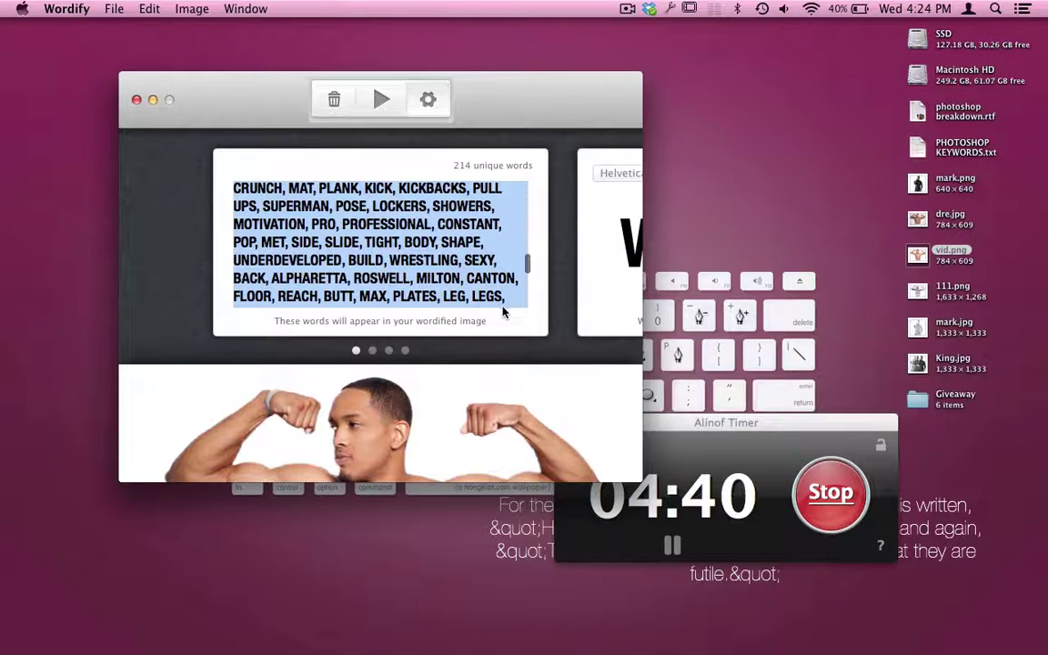
pyautogui.moveTo(455, 267); pyautogui.dragTo(194, 70)
pyautogui.press('Delete')
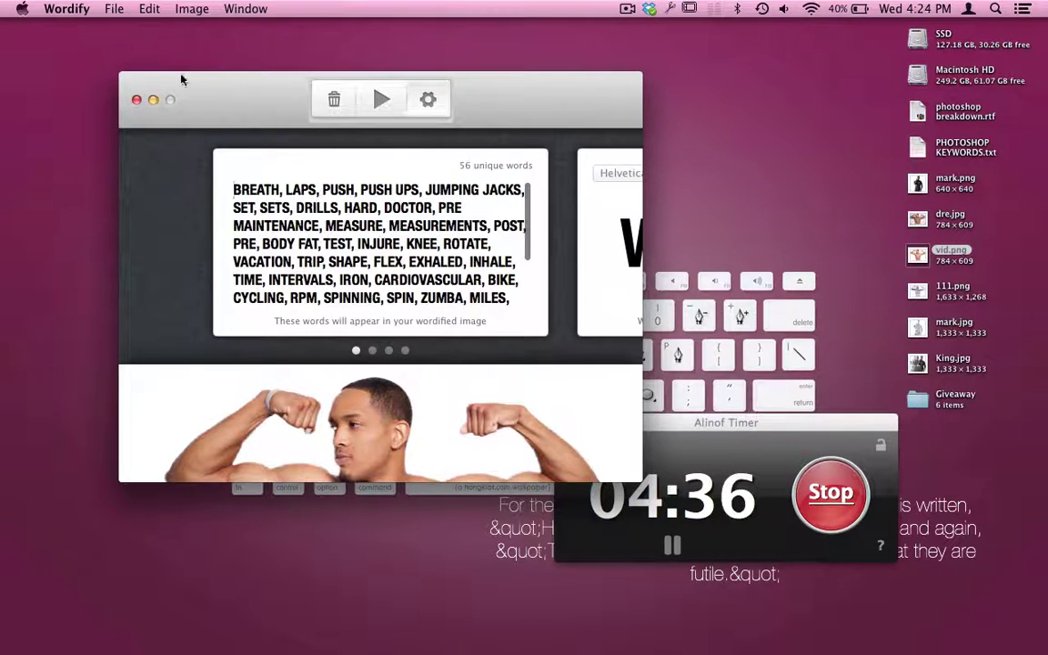
pyautogui.moveTo(231, 185); pyautogui.dragTo(536, 364)
pyautogui.press('Delete')
pyautogui.press('super+v')
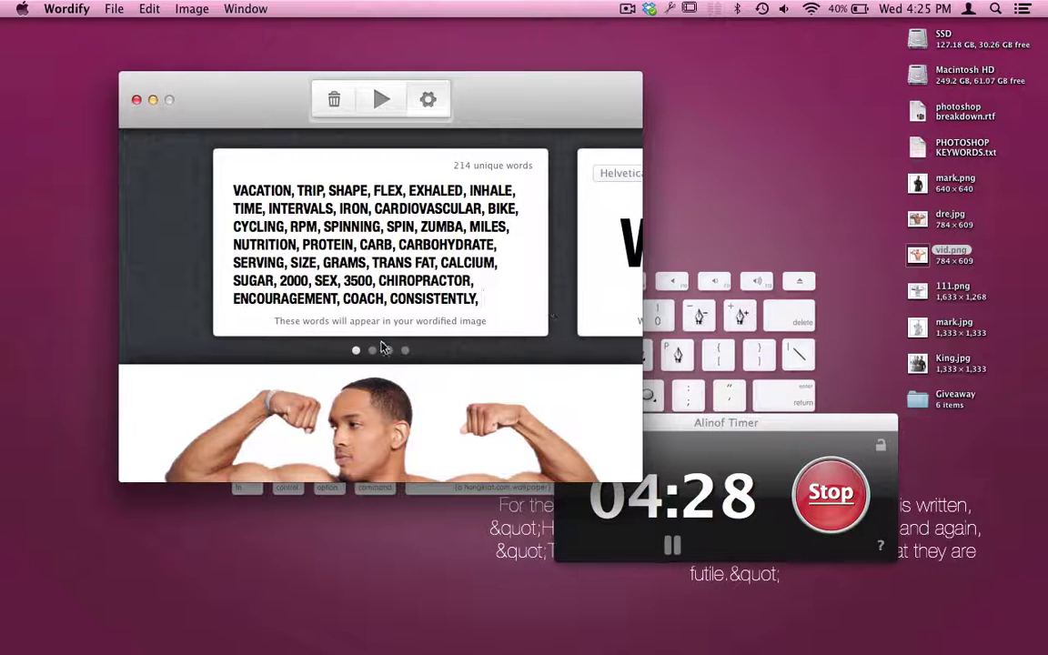
pyautogui.click(375, 355)
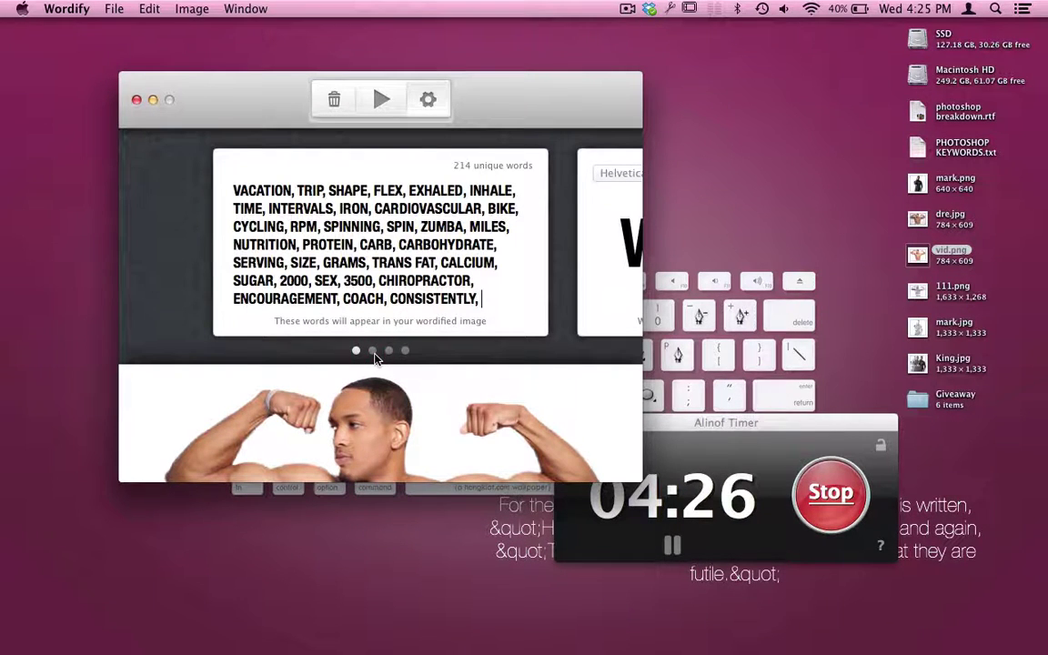
# Step: On the font card, keep Surprise me enabled so fonts stay random
pyautogui.click(627, 241)
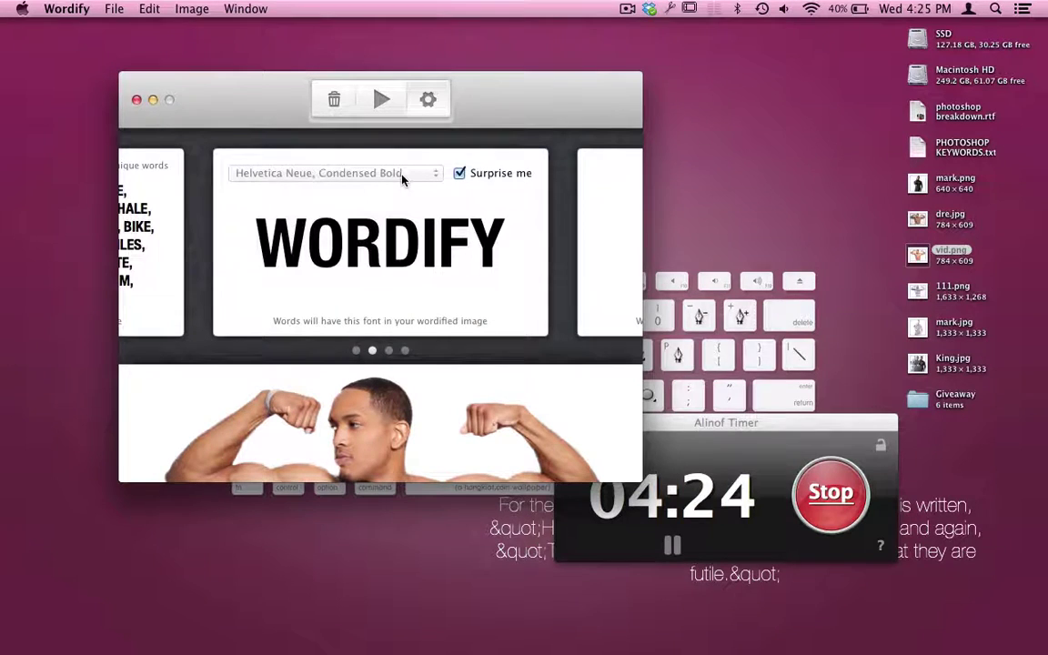
pyautogui.click(460, 174)
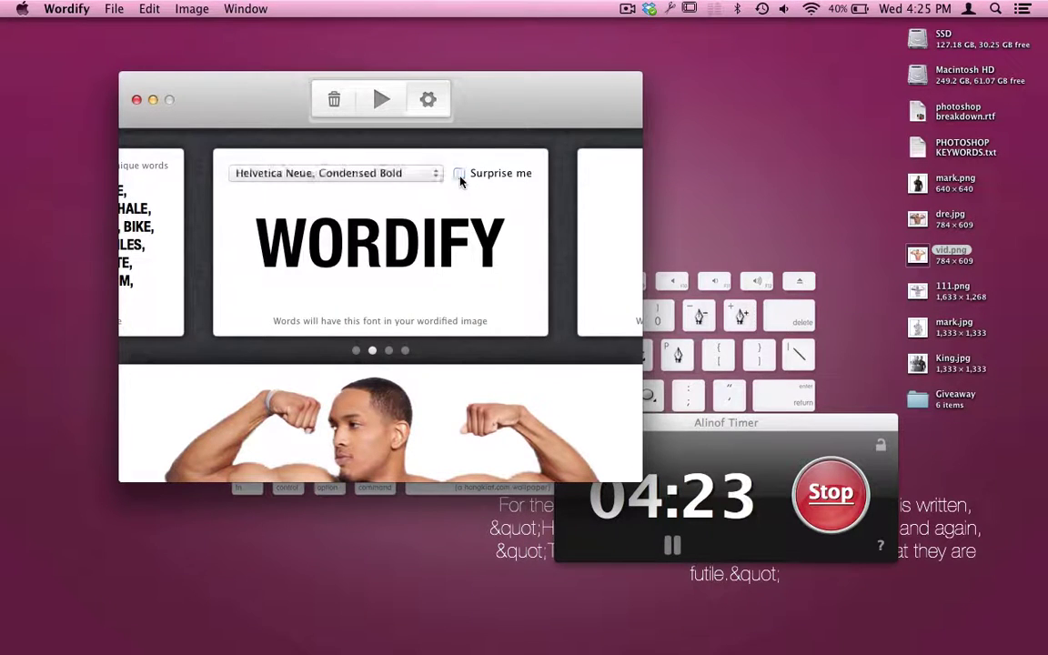
pyautogui.click(405, 174)
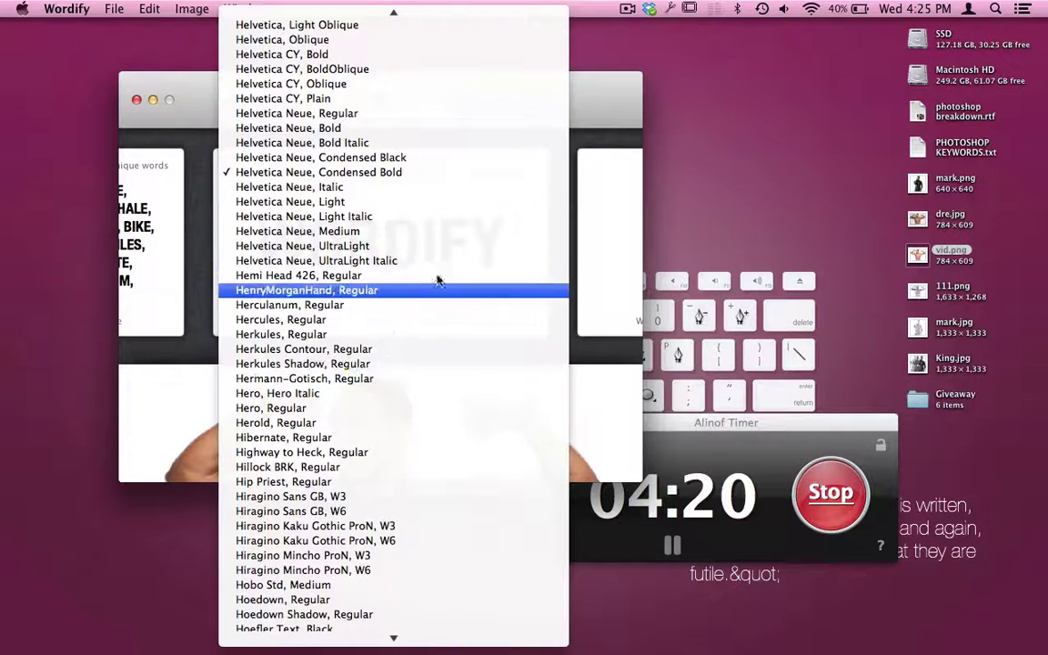
pyautogui.click(207, 186)
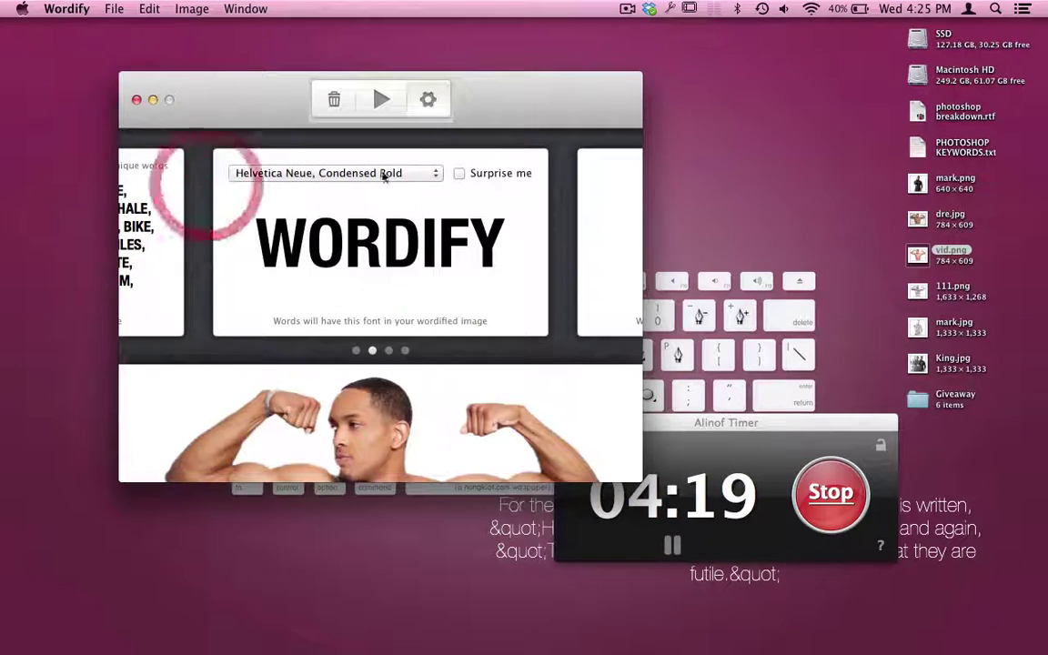
pyautogui.click(460, 173)
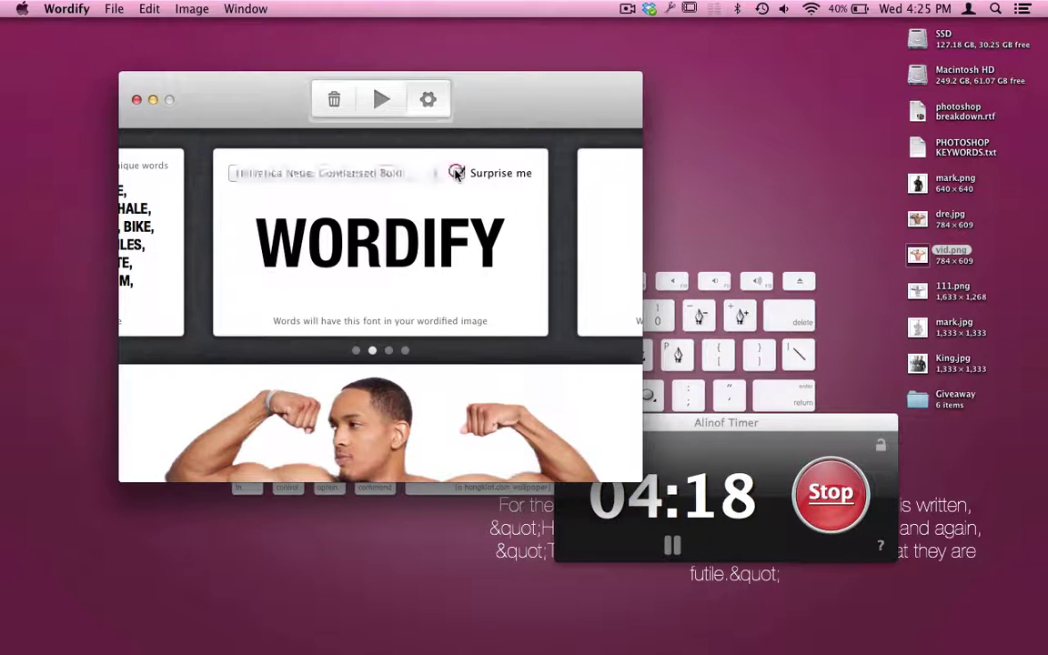
# Step: Reset the word colour to black and set word count and size toward More & Smaller
pyautogui.click(389, 350)
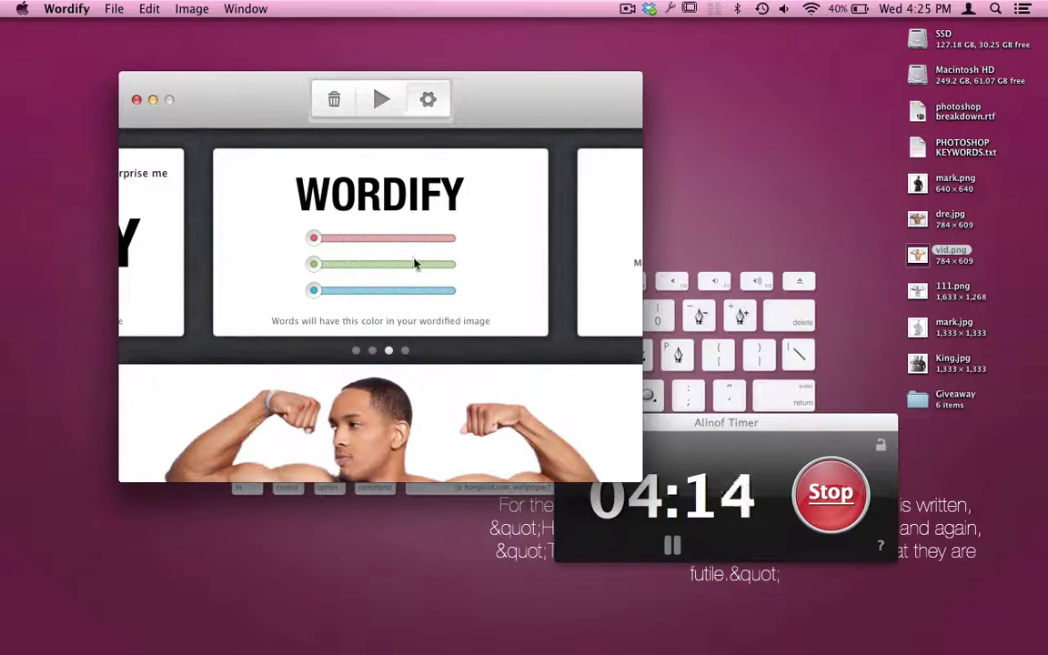
pyautogui.moveTo(313, 264); pyautogui.dragTo(380, 243)
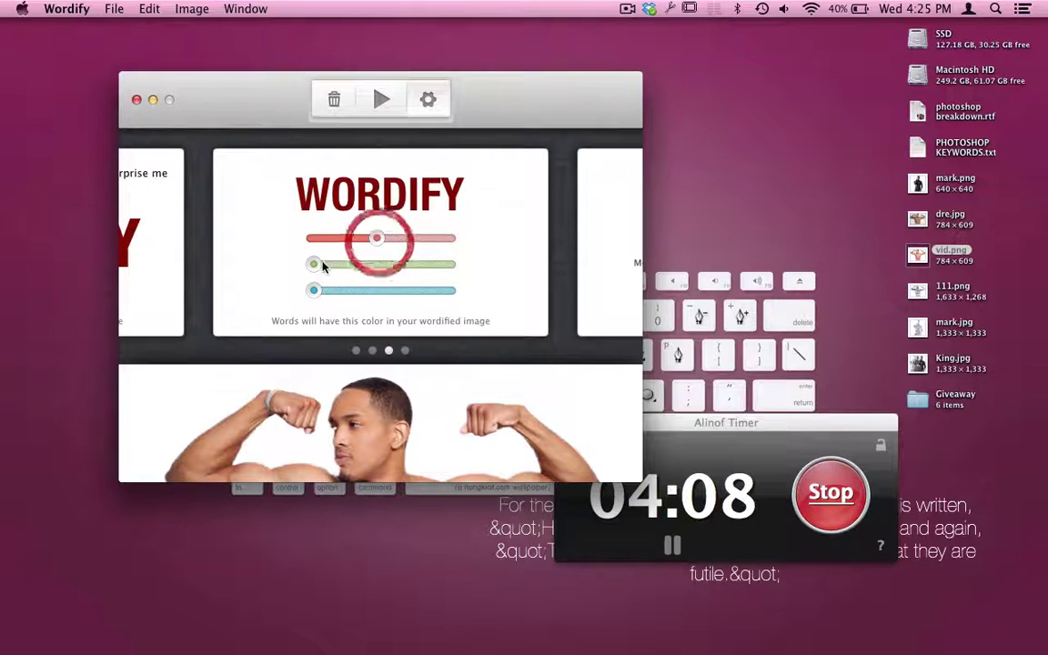
pyautogui.moveTo(313, 264)
pyautogui.mouseDown()
pyautogui.moveTo(382, 264)
pyautogui.moveTo(313, 263)
pyautogui.mouseUp()
pyautogui.moveTo(380, 238); pyautogui.dragTo(292, 237)
pyautogui.click(596, 243)
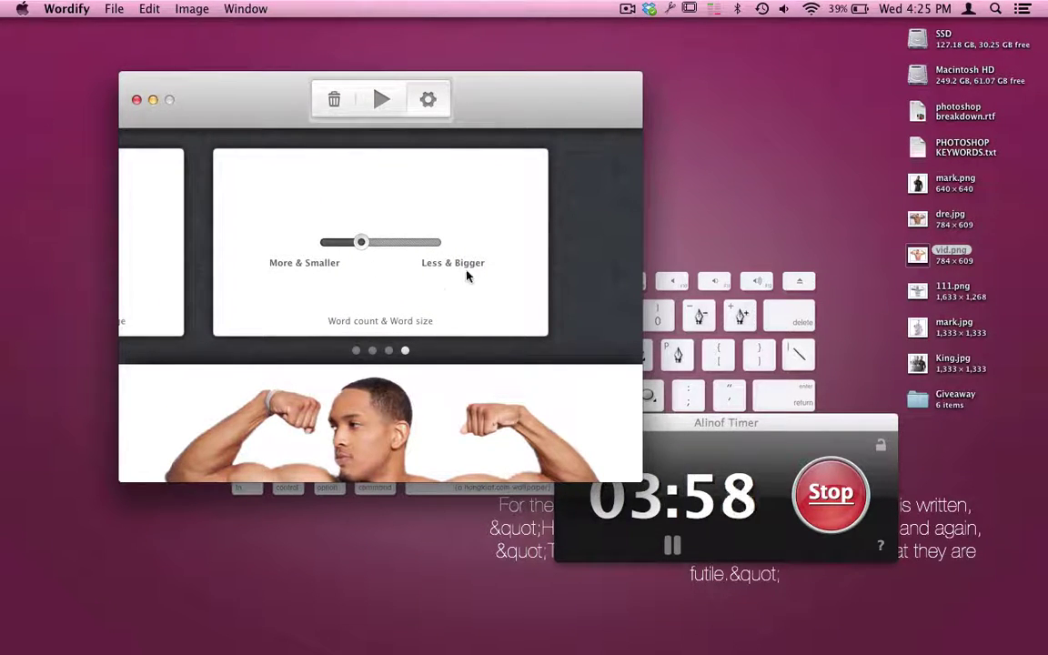
pyautogui.click(363, 242)
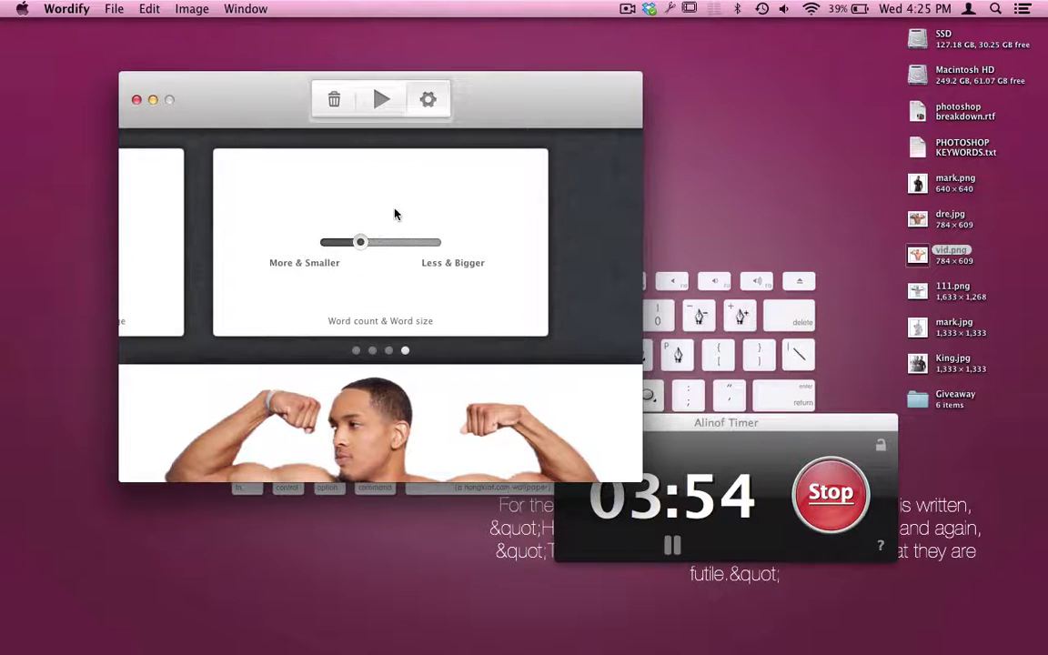
# Step: Generate the word cloud and scroll through the resulting wordify.pdf in Preview
pyautogui.click(381, 104)
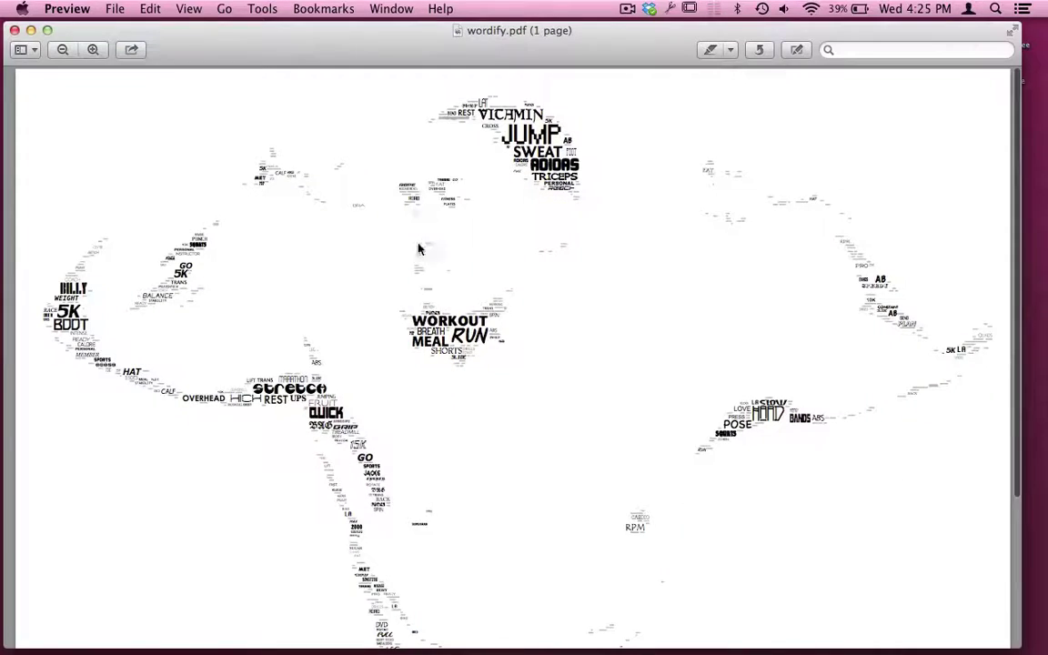
pyautogui.scroll(-5, 433, 271)
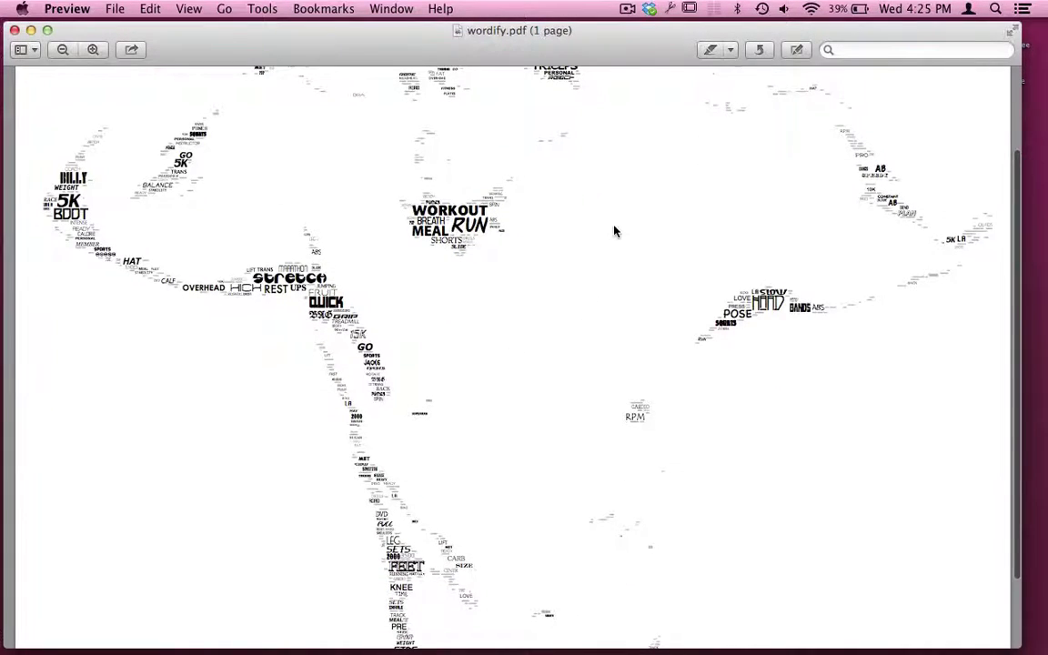
pyautogui.scroll(4, 613, 229)
pyautogui.scroll(1, 613, 230)
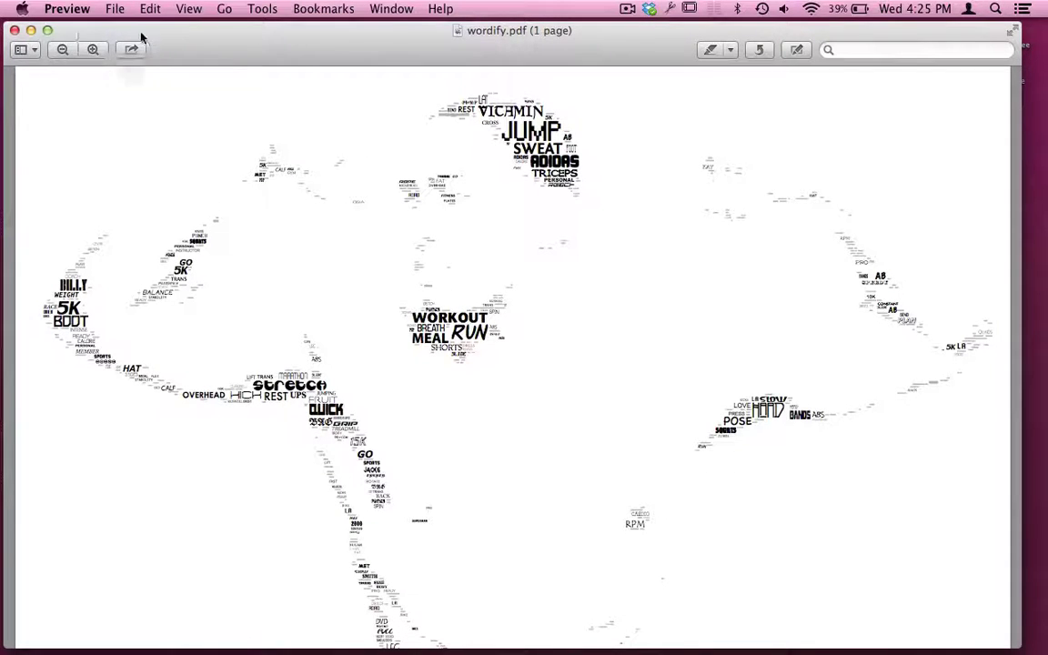
# Step: Move the Preview window to the top-left and return to the Wordify photo window
pyautogui.moveTo(145, 34); pyautogui.dragTo(1044, 178)
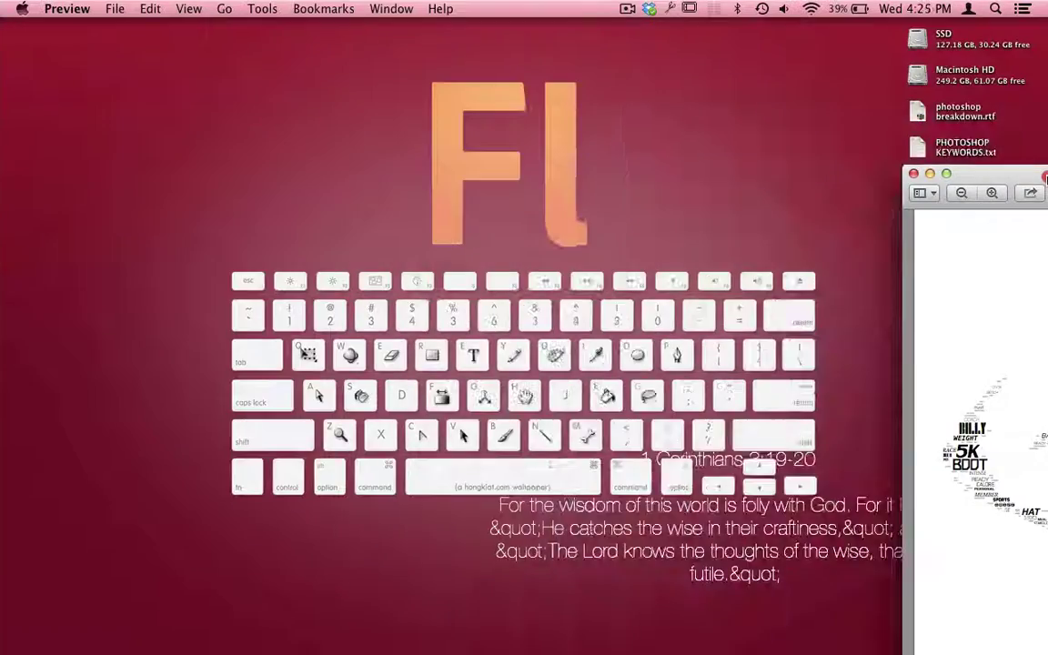
pyautogui.moveTo(1044, 178); pyautogui.dragTo(159, 33)
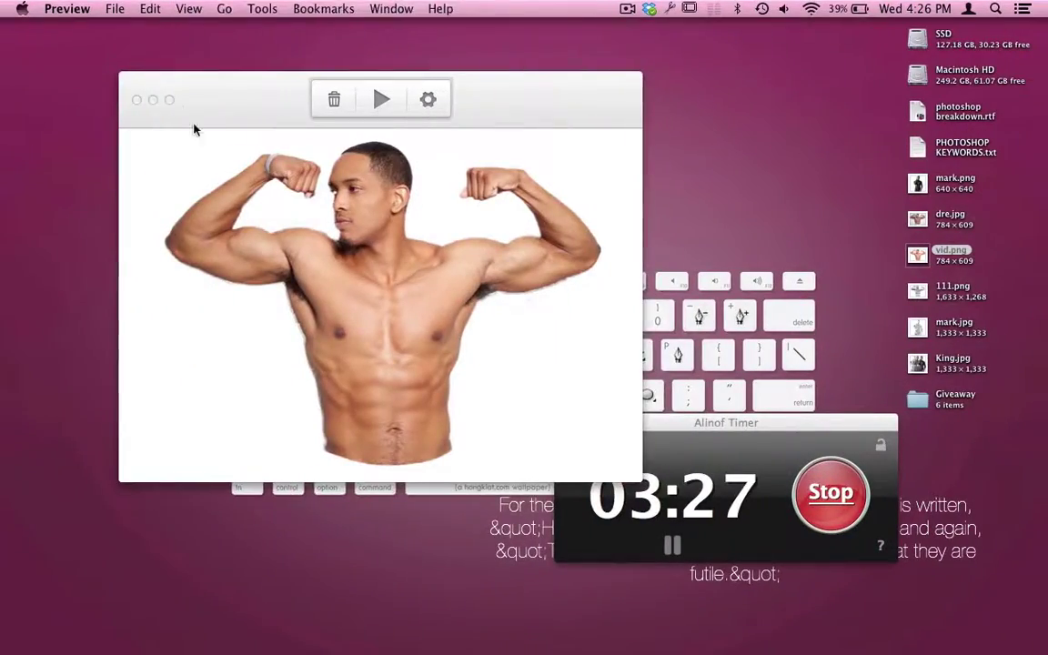
pyautogui.click(194, 129)
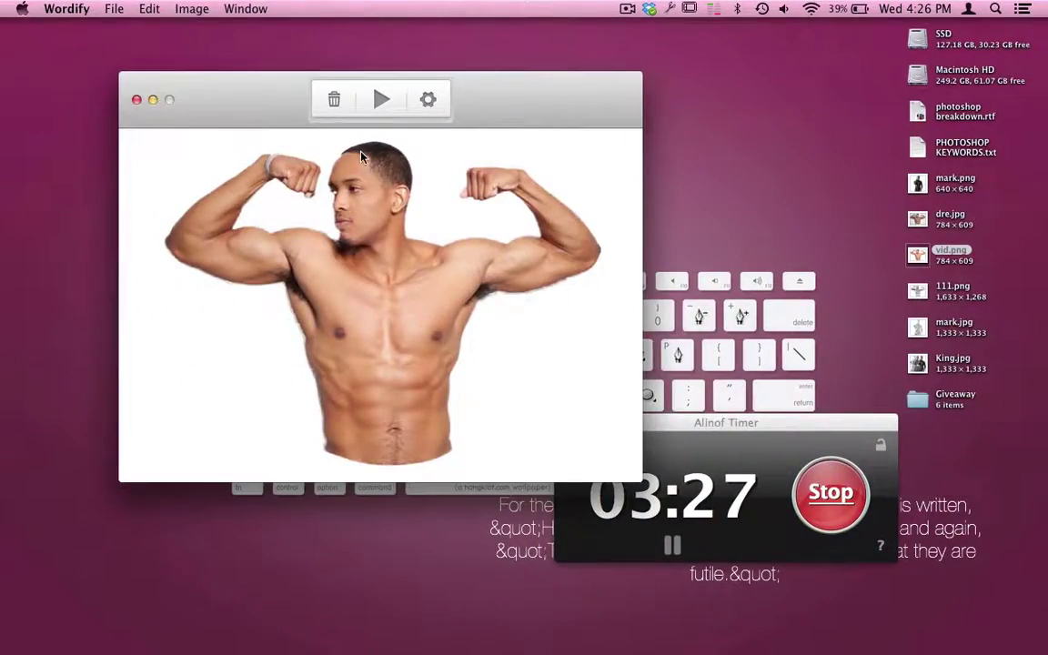
# Step: Open vid.png from the desktop in Photoshop and reposition its document window
pyautogui.doubleClick(919, 256)
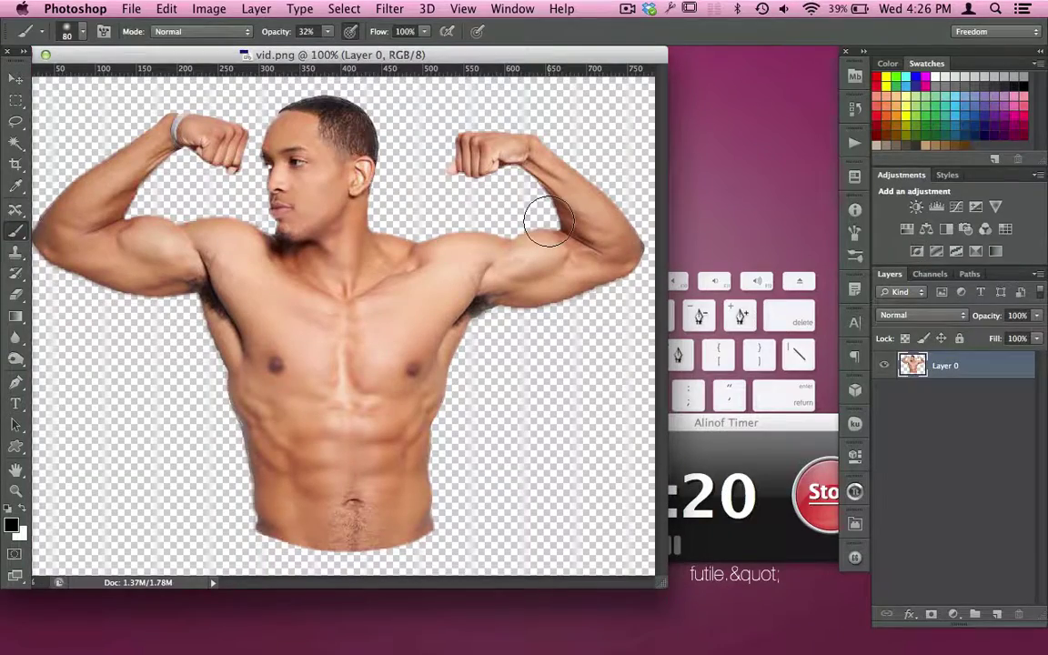
pyautogui.moveTo(457, 57); pyautogui.dragTo(573, 91)
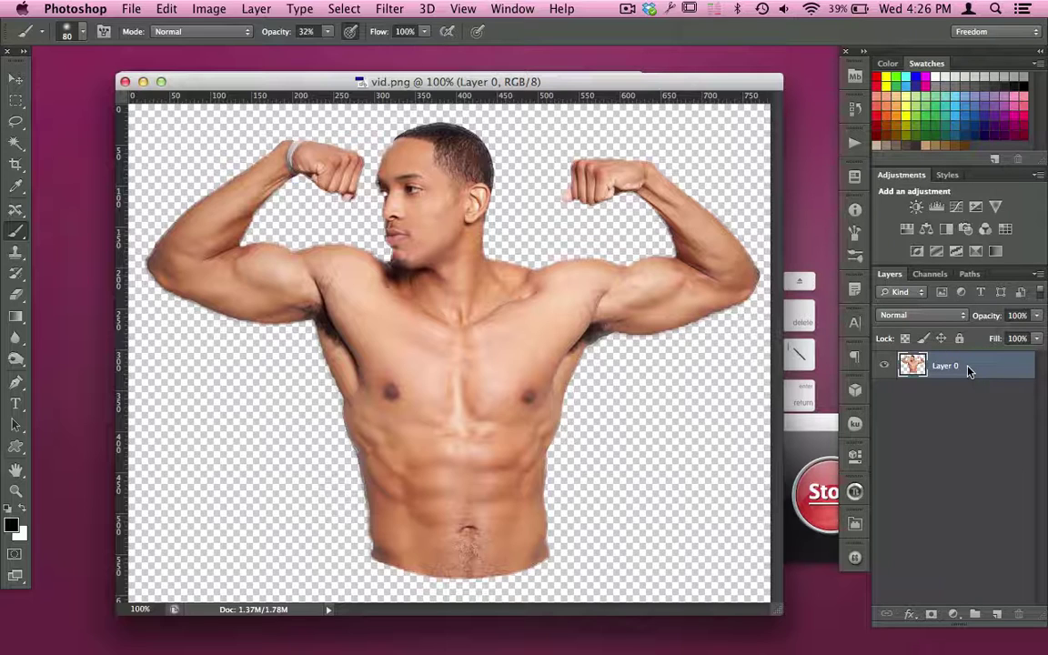
pyautogui.press('super')
# Step: Turn the flexing man into a solid black silhouette with Hue/Saturation Lightness -100
pyautogui.press('super+u')
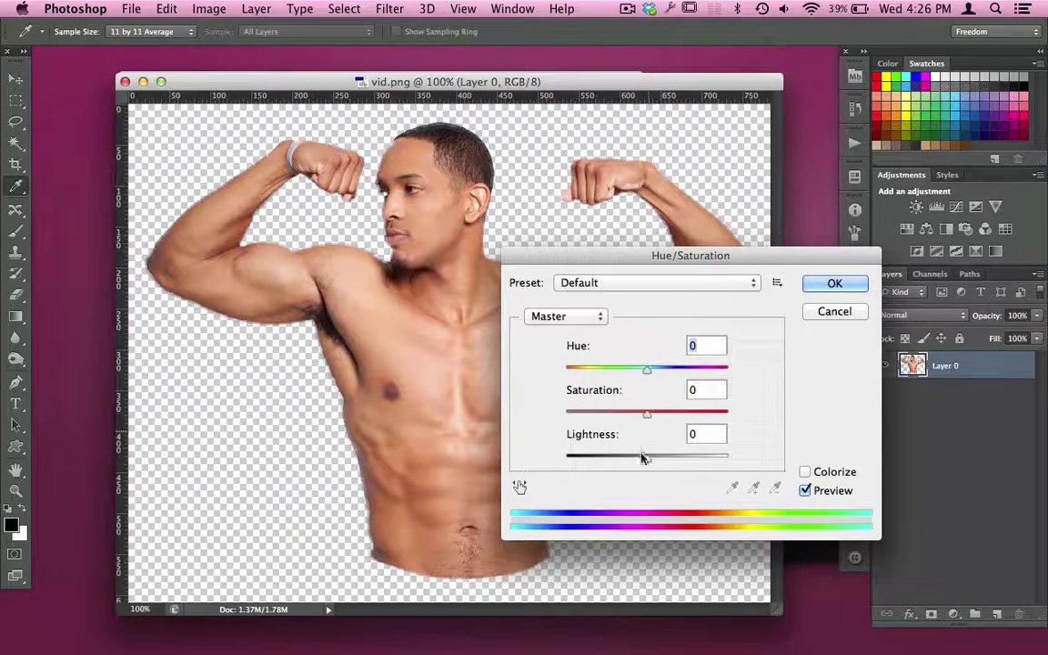
pyautogui.moveTo(645, 460); pyautogui.dragTo(557, 465)
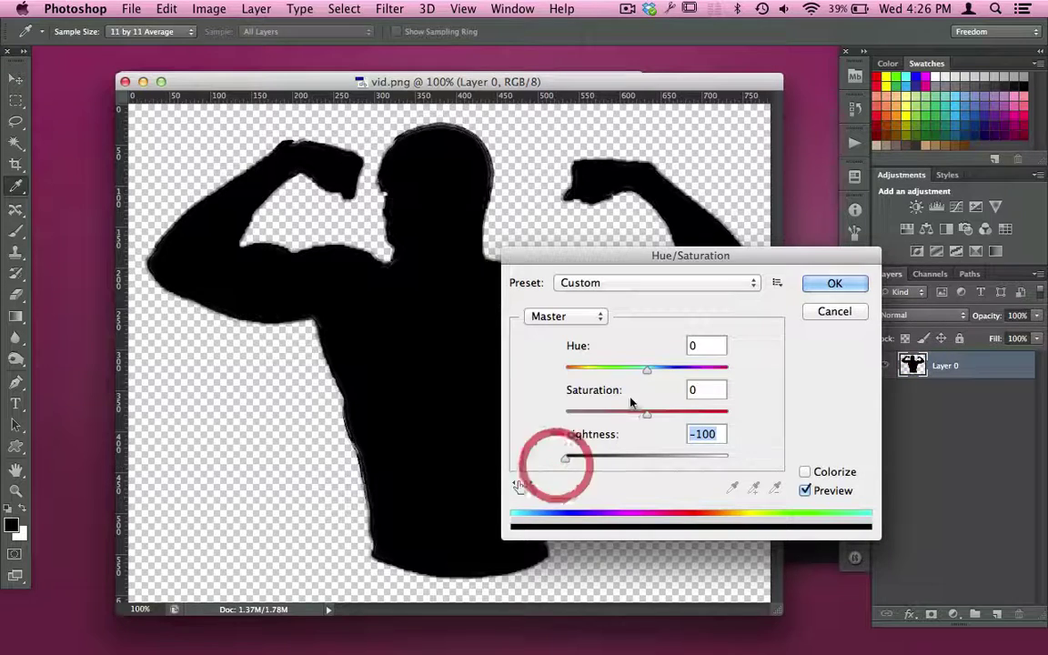
pyautogui.click(809, 286)
pyautogui.press('b')
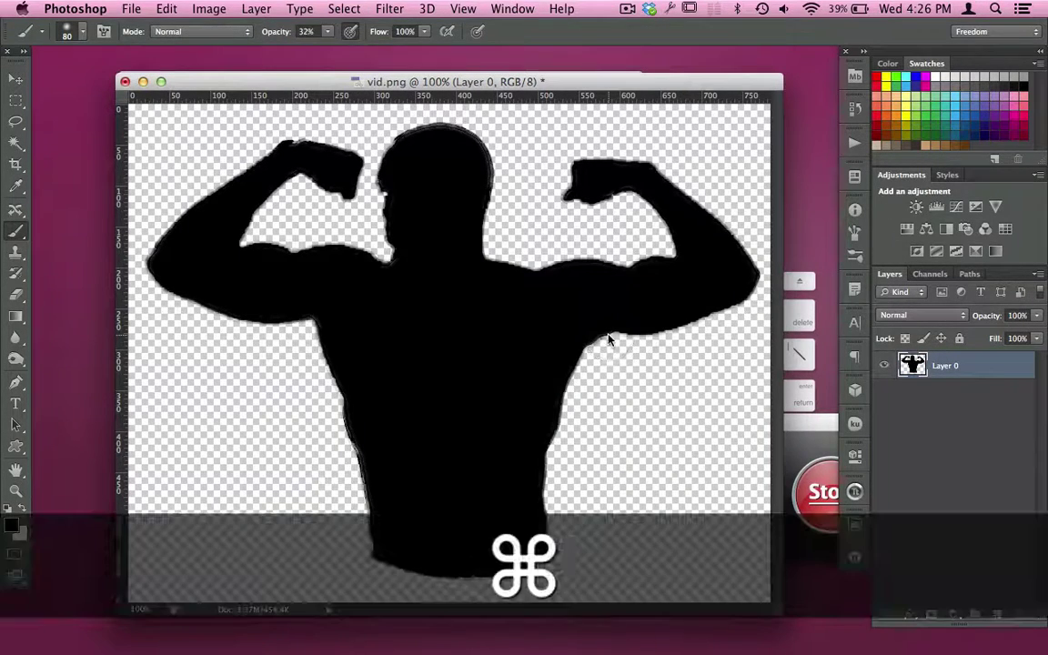
# Step: Export the silhouette via Save for Web as top.jpg to the Desktop
pyautogui.press('super+alt+shift+s')
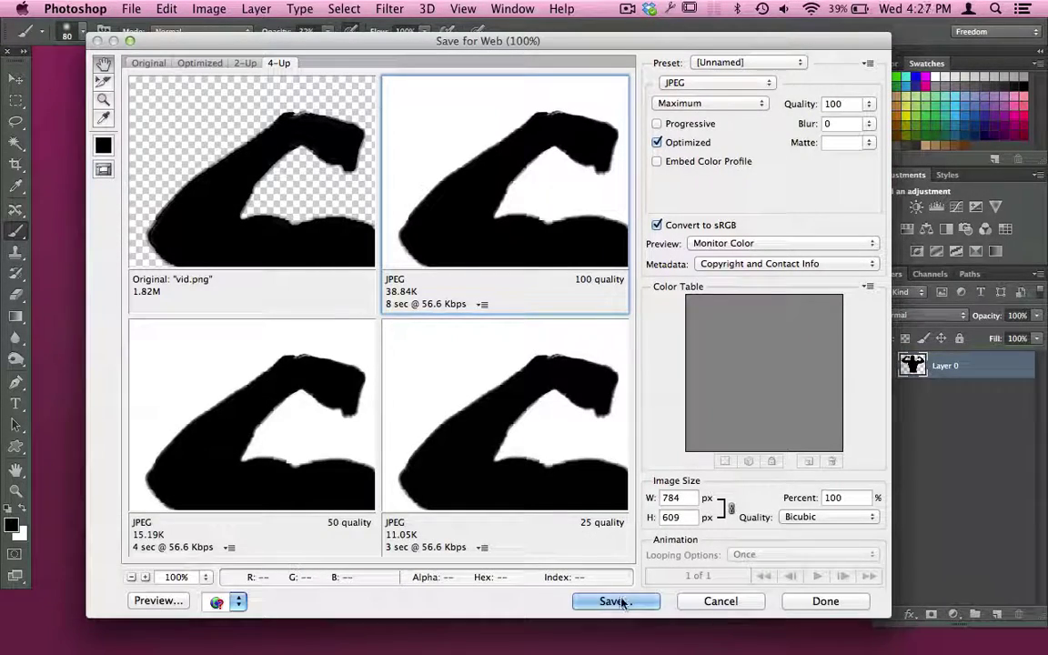
pyautogui.click(609, 601)
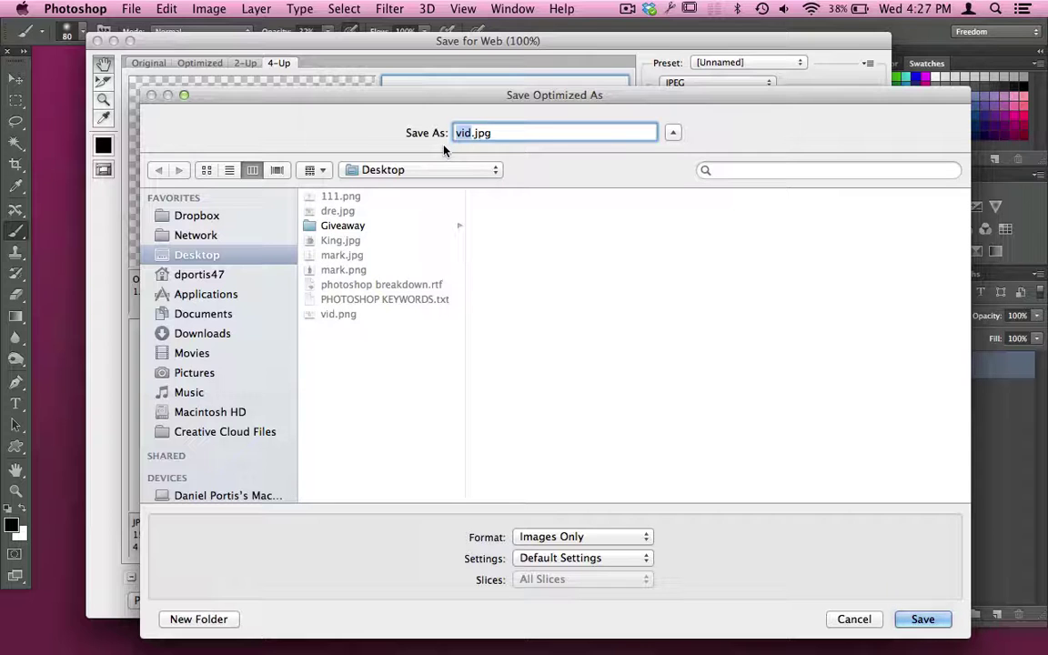
pyautogui.write('top')
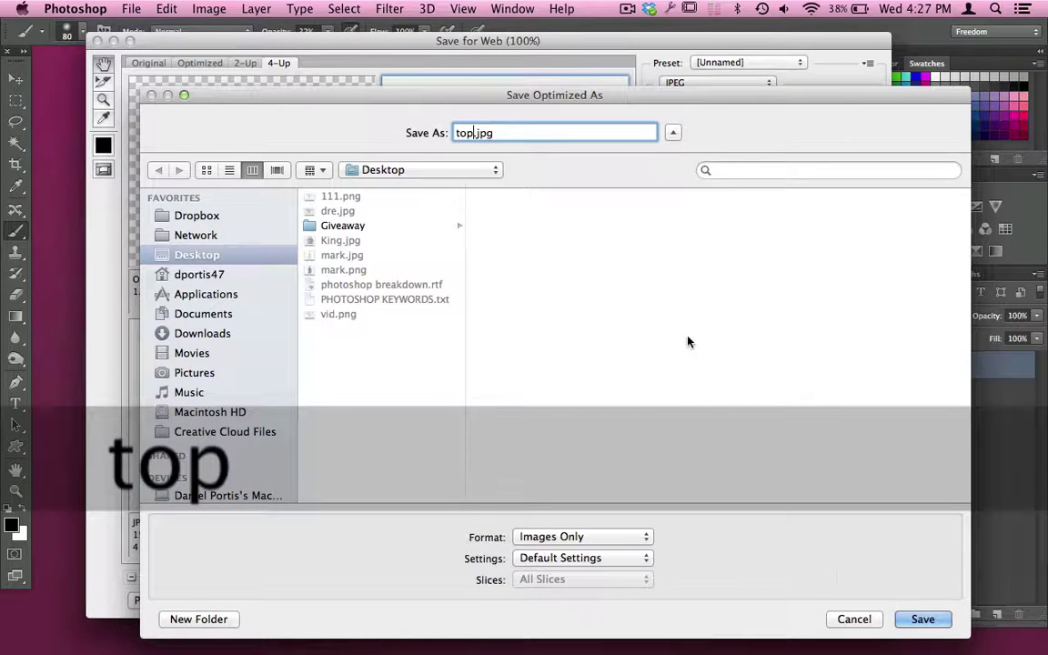
pyautogui.click(919, 621)
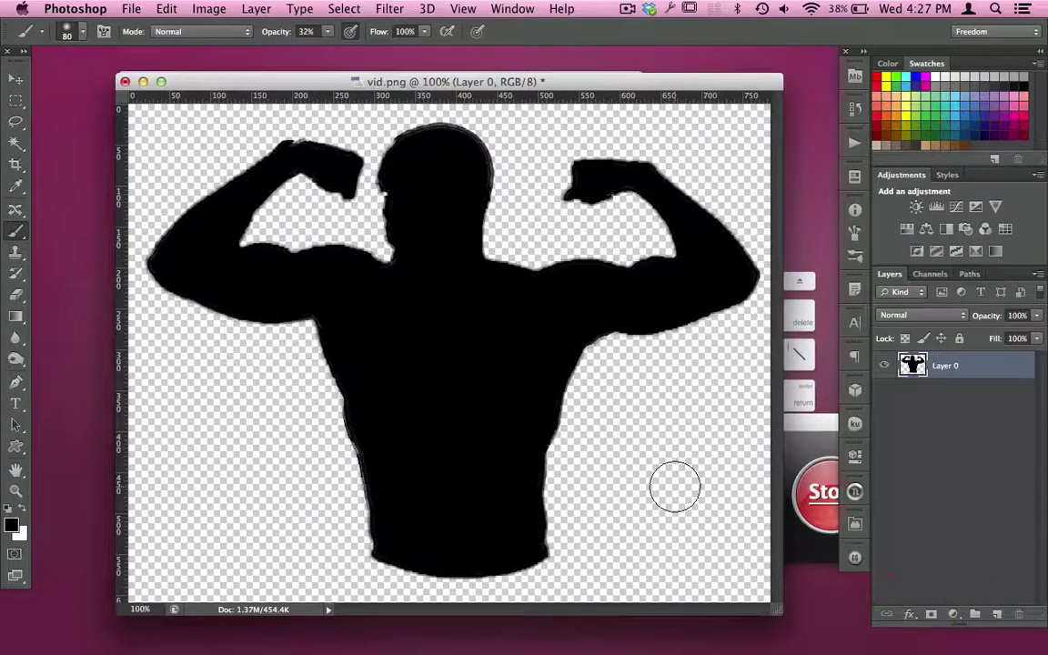
# Step: Minimize the Photoshop document and make Wordify the active window
pyautogui.press('F3')
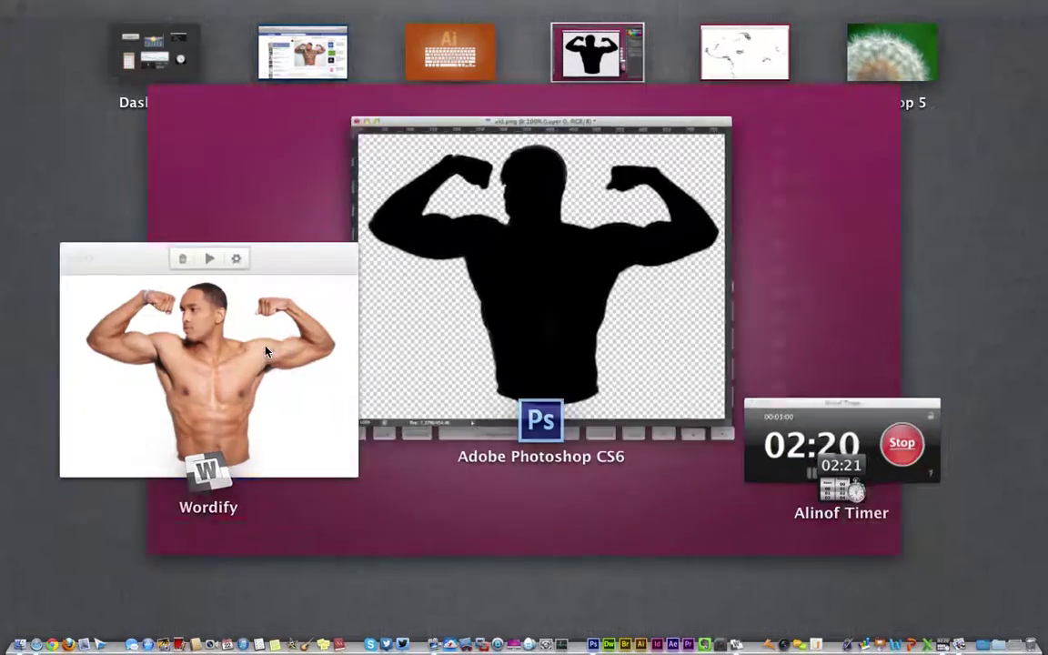
pyautogui.click(238, 310)
pyautogui.click(719, 192)
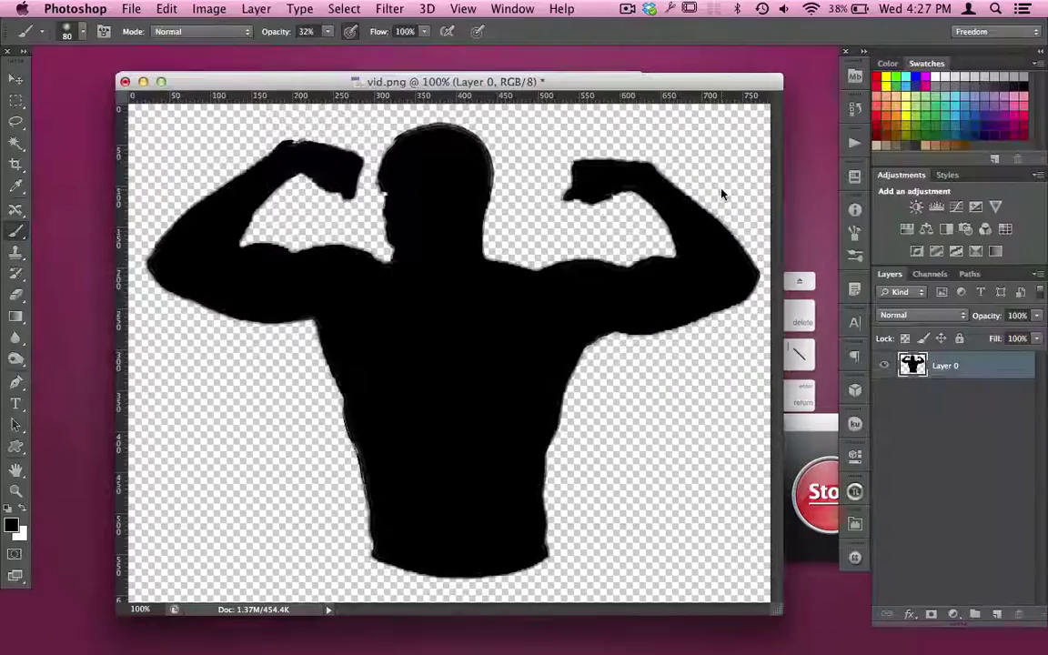
pyautogui.click(143, 82)
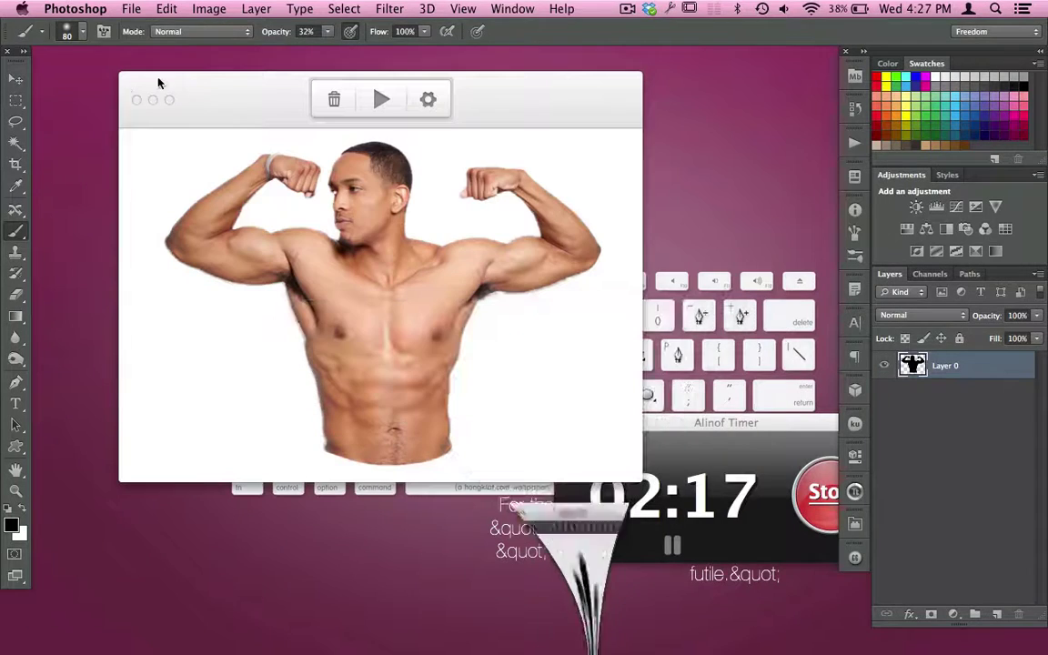
pyautogui.click(223, 178)
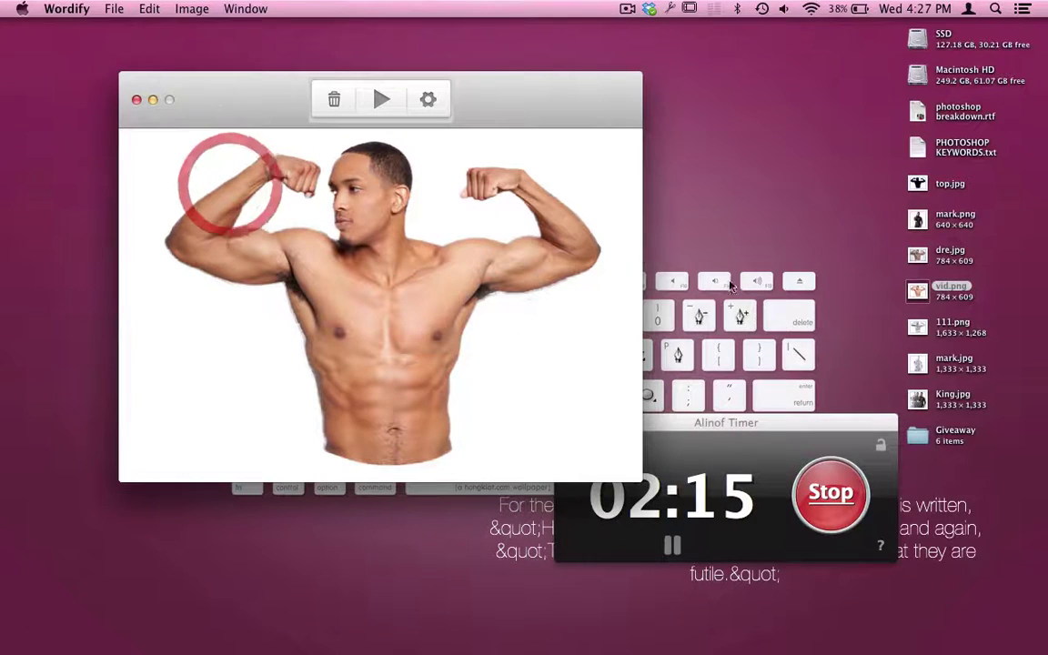
# Step: Drag top.jpg into Wordify and generate the fitness-word cloud from the silhouette
pyautogui.click(918, 183)
pyautogui.moveTo(855, 191); pyautogui.dragTo(366, 230)
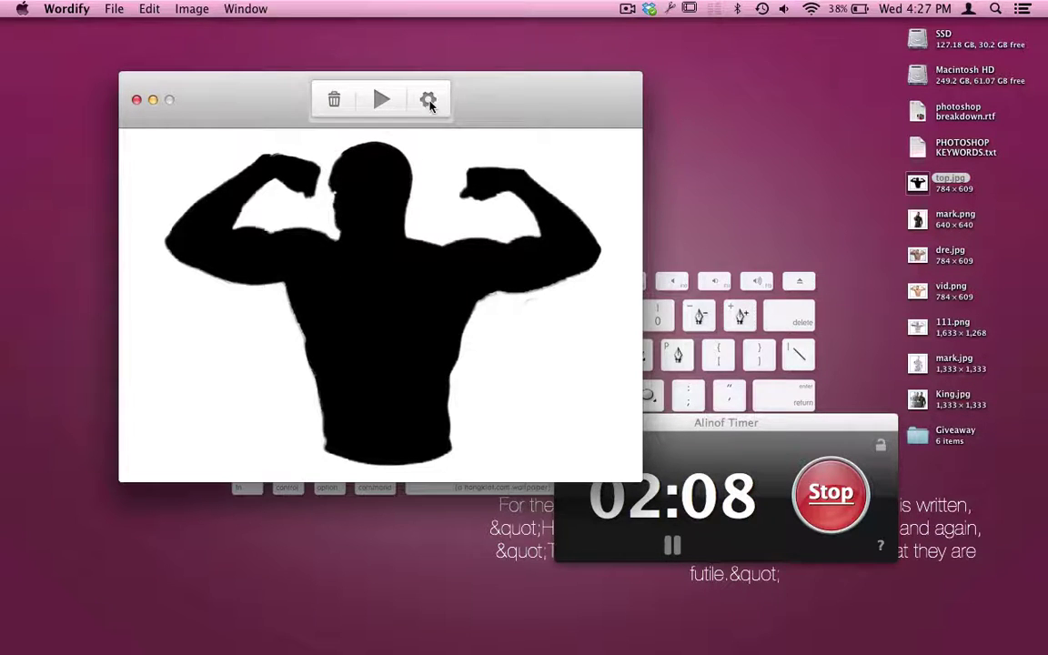
pyautogui.click(429, 102)
pyautogui.click(428, 100)
pyautogui.click(381, 101)
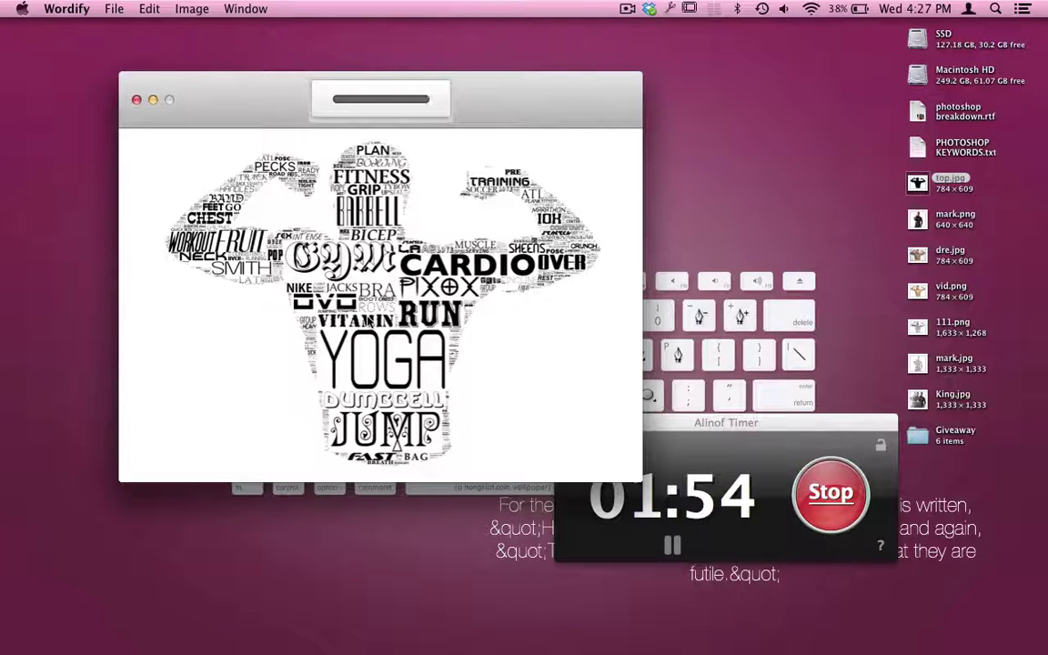
# Step: Bring the full-screen wordify.pdf forward in Preview and show page thumbnails in the sidebar
pyautogui.press('super+Tab')
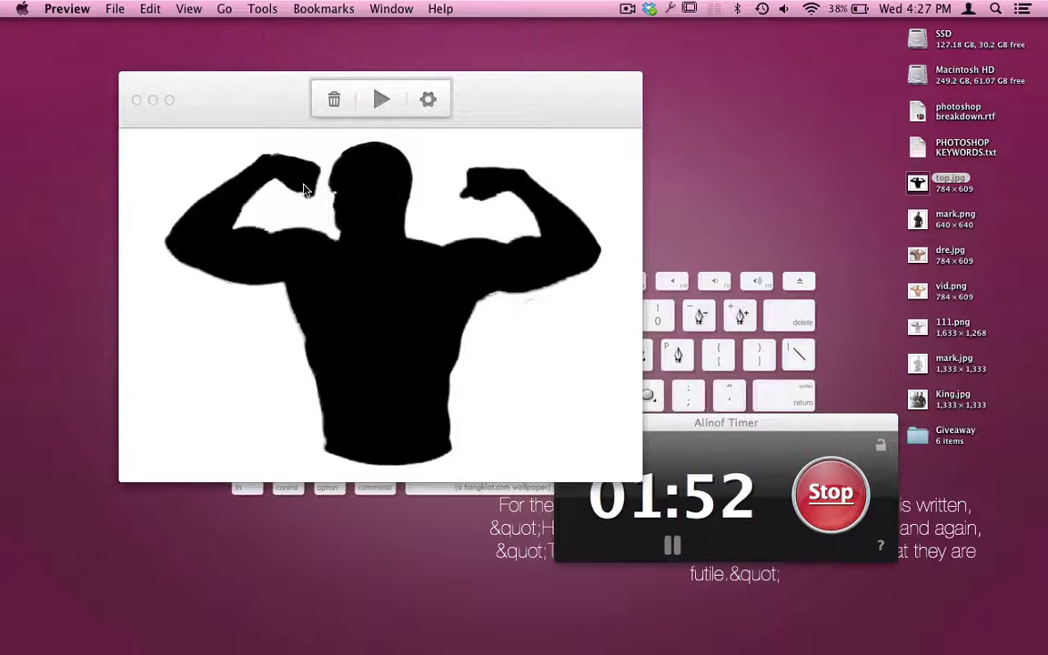
pyautogui.press('super+grave')
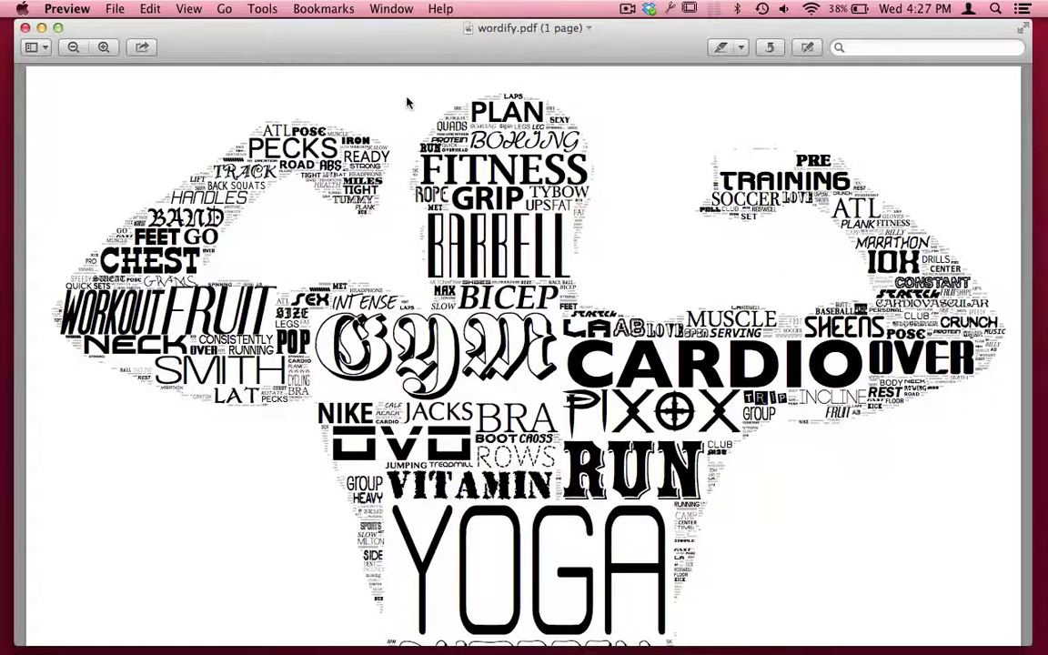
pyautogui.hotkey('ctrl', 'Up')
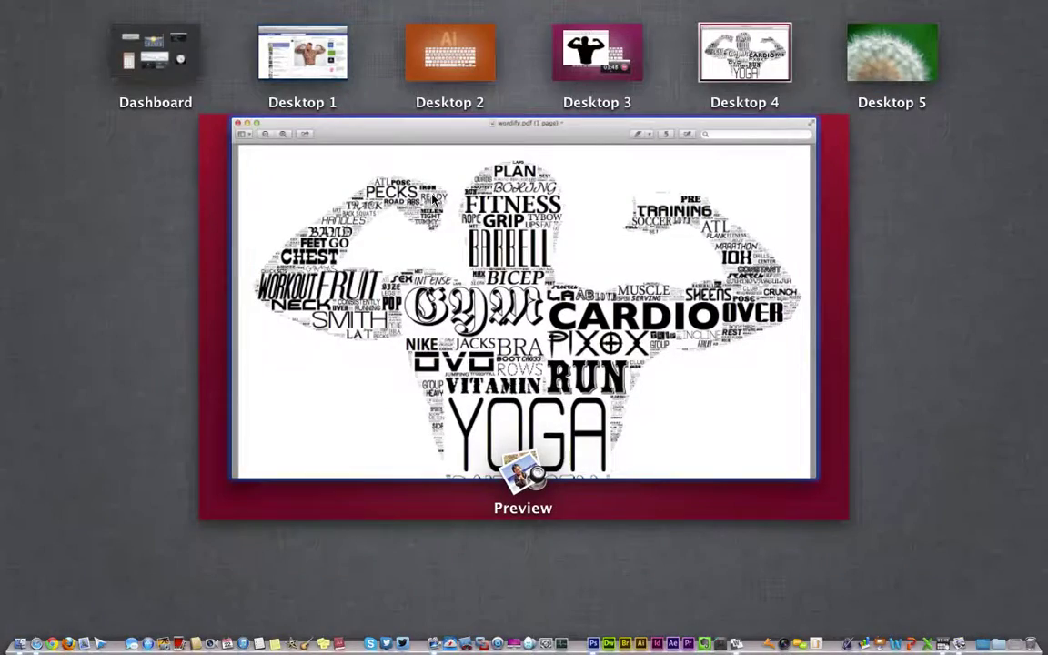
pyautogui.click(434, 197)
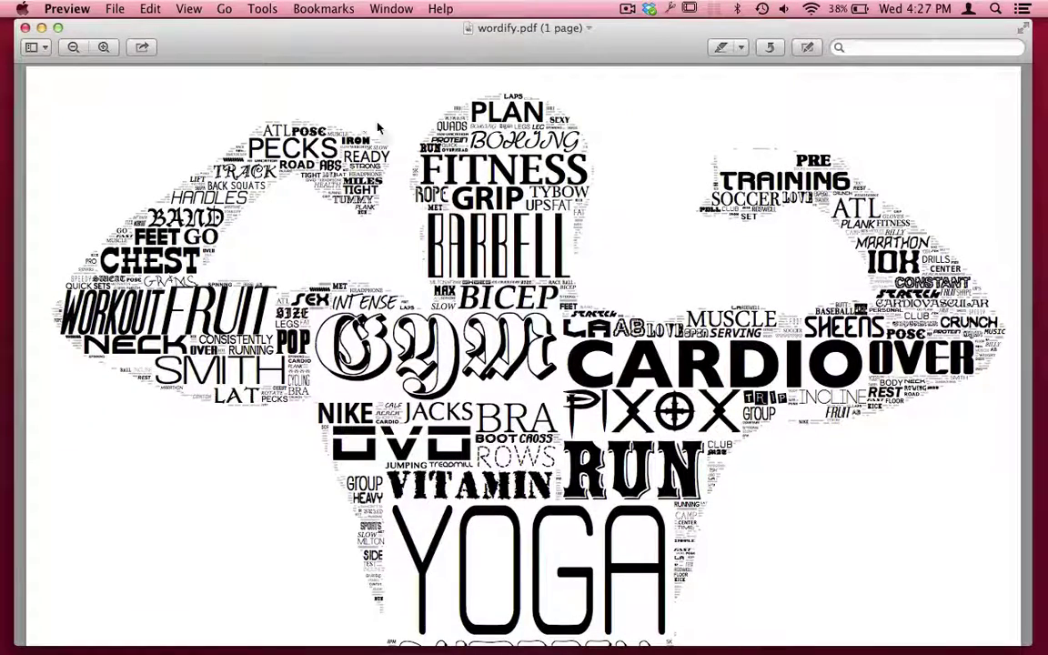
pyautogui.click(36, 47)
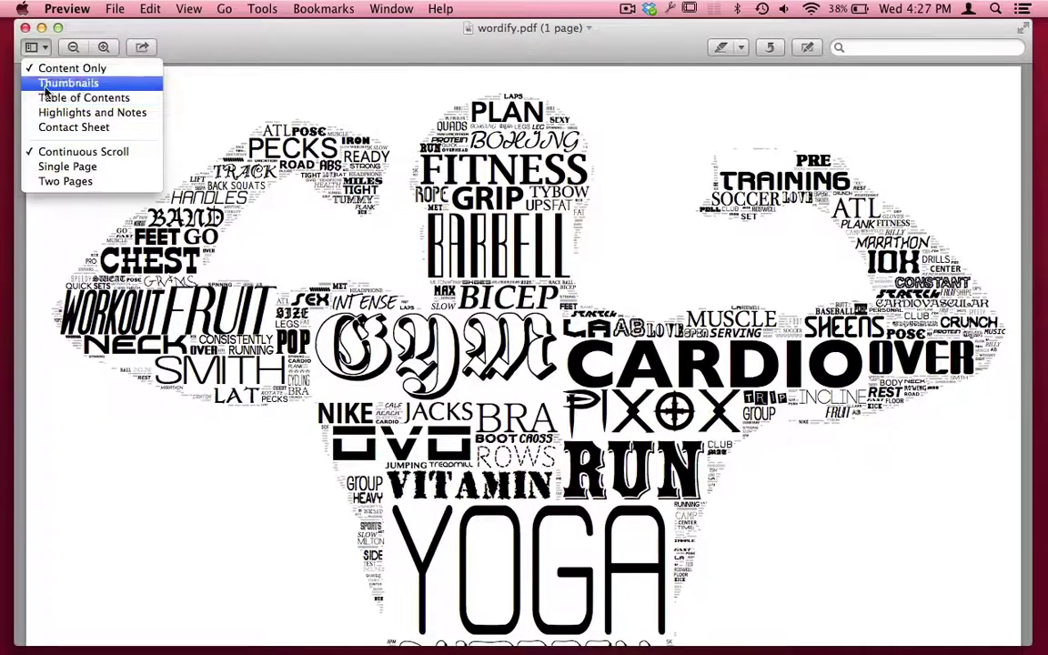
pyautogui.click(54, 83)
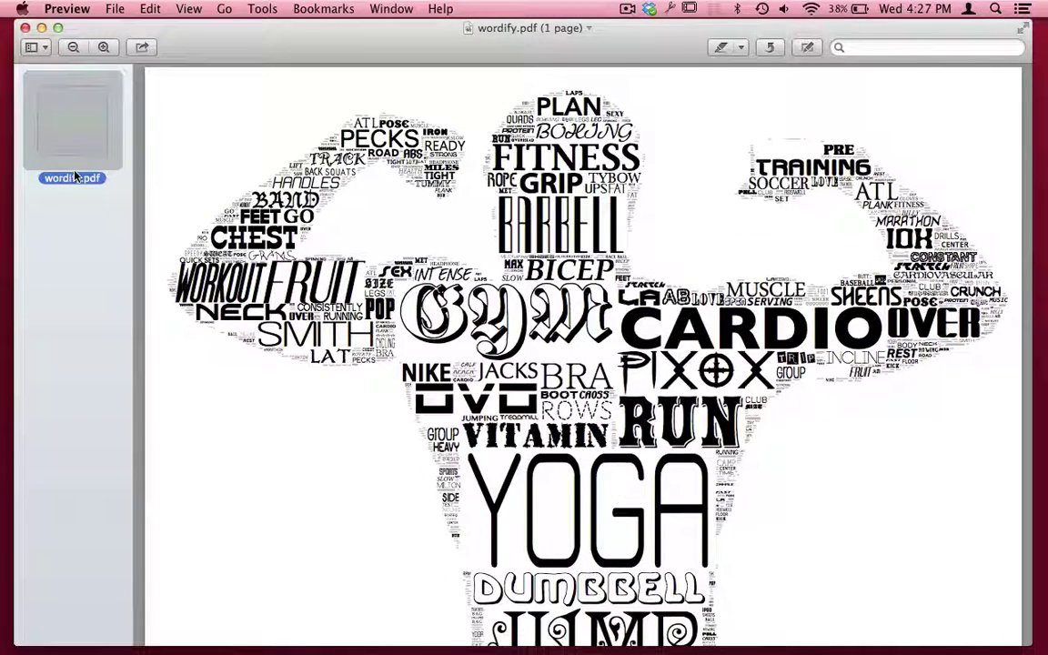
# Step: Browse Mission Control and Preview's windows, returning to the full-screen word cloud
pyautogui.hotkey('ctrl', 'Up')
pyautogui.click(291, 284)
pyautogui.hotkey('ctrl', 'Down')
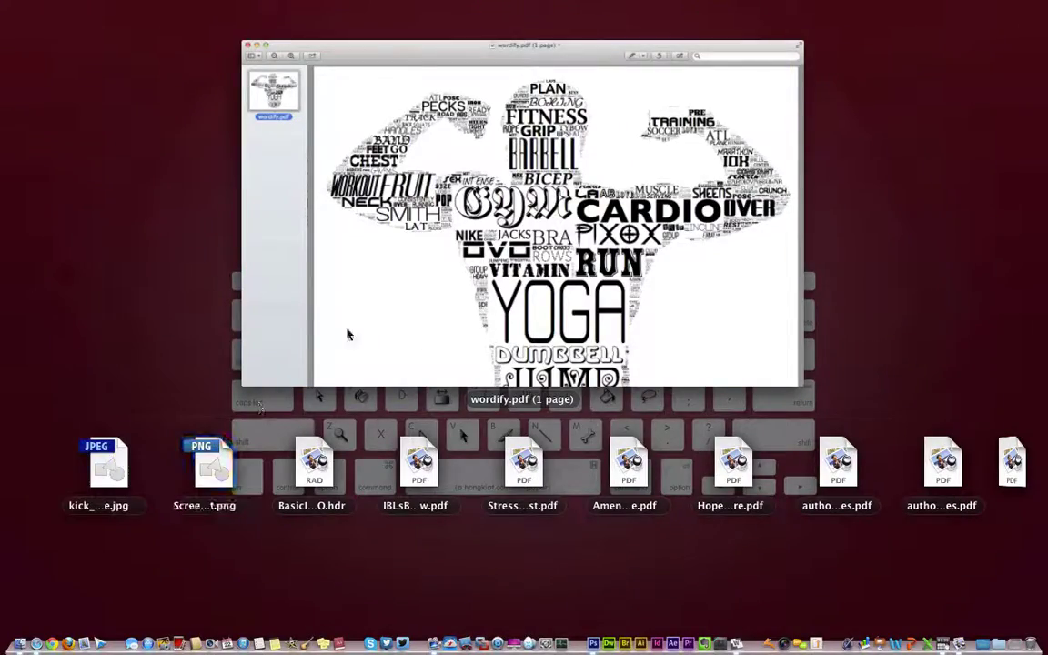
pyautogui.click(393, 285)
pyautogui.hotkey('ctrl', 'Up')
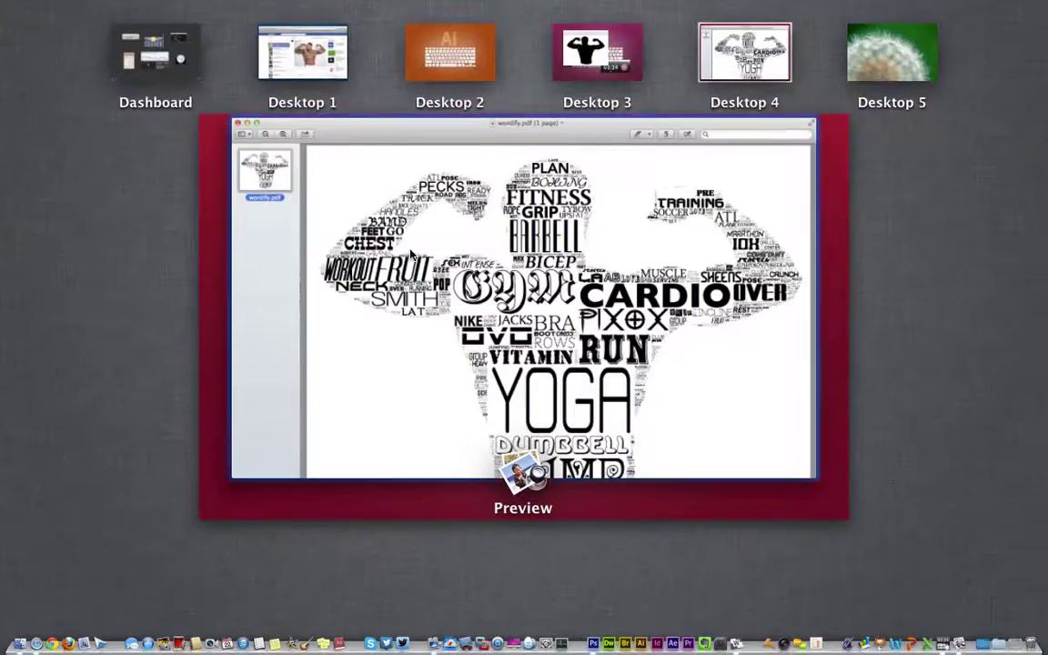
# Step: Close Mission Control and switch spaces back to the full-screen Preview document
pyautogui.click(394, 285)
pyautogui.hotkey('ctrl', 'Left')
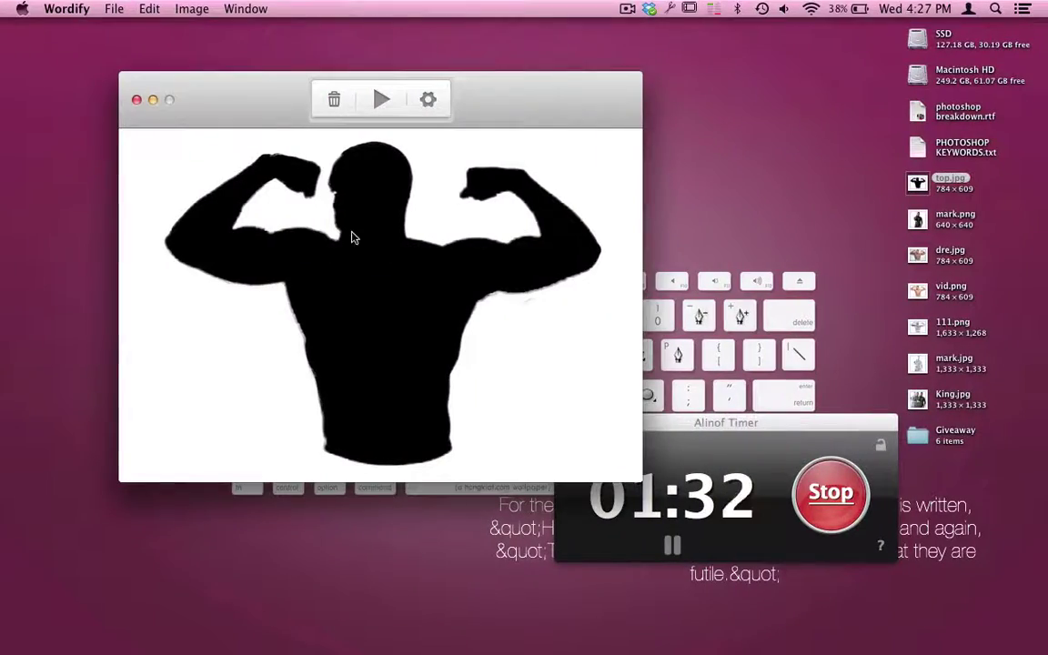
pyautogui.hotkey('ctrl', 'Right')
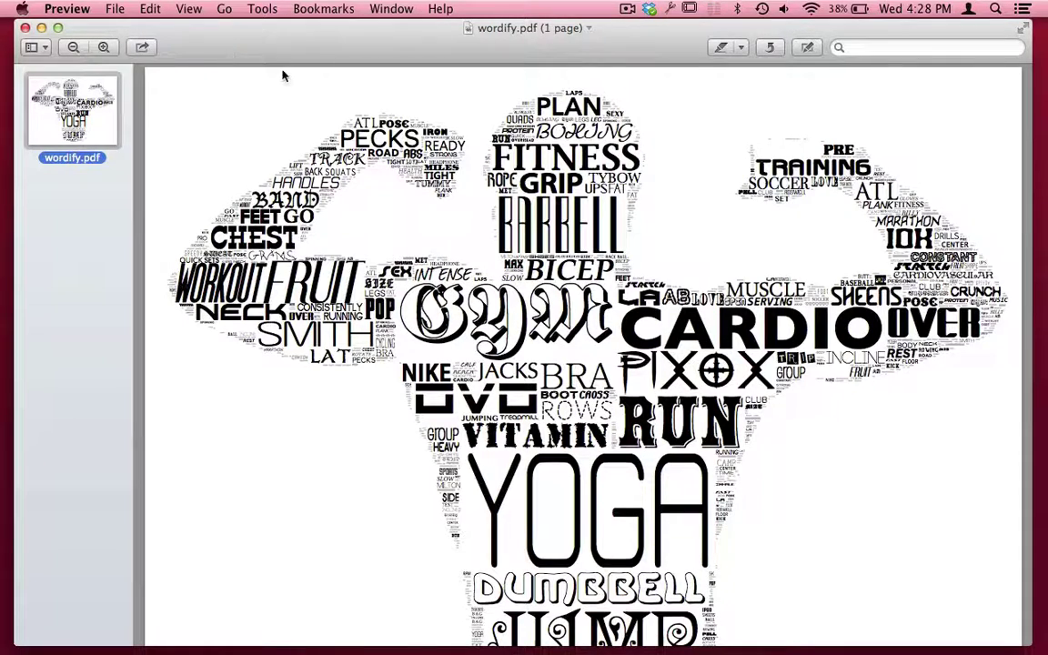
# Step: Export the word cloud to the Desktop as wordify1.pdf
pyautogui.click(114, 9)
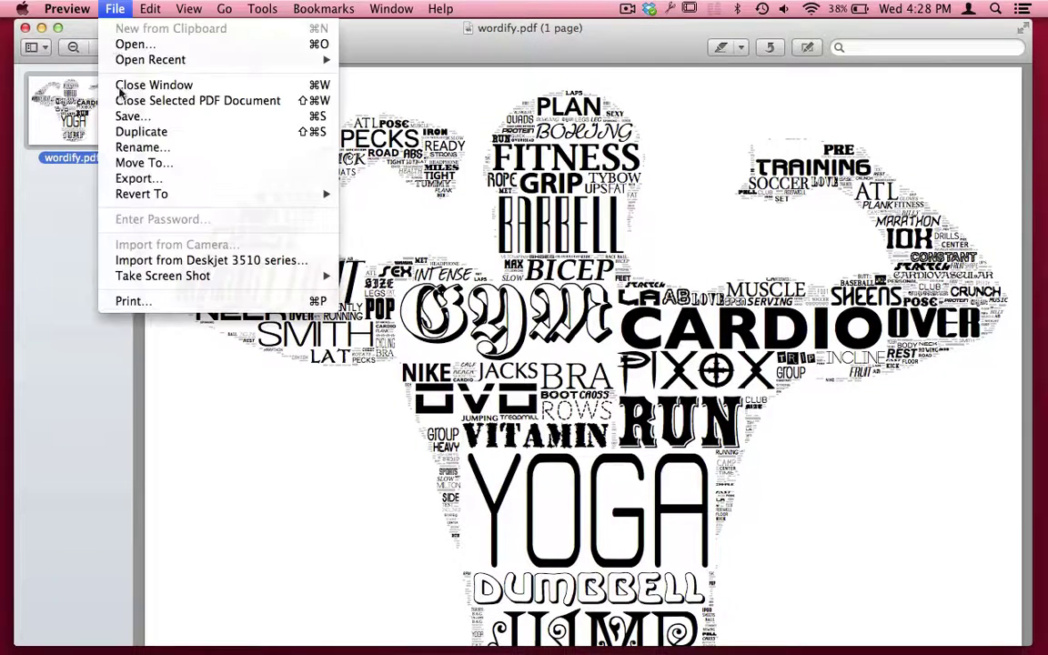
pyautogui.click(127, 178)
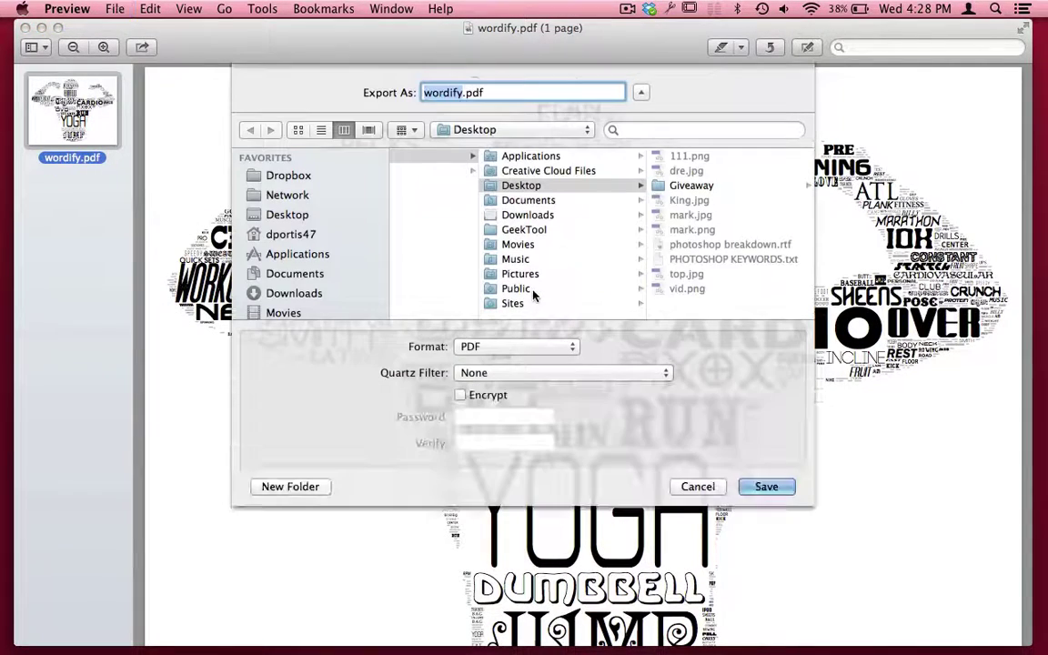
pyautogui.click(461, 92)
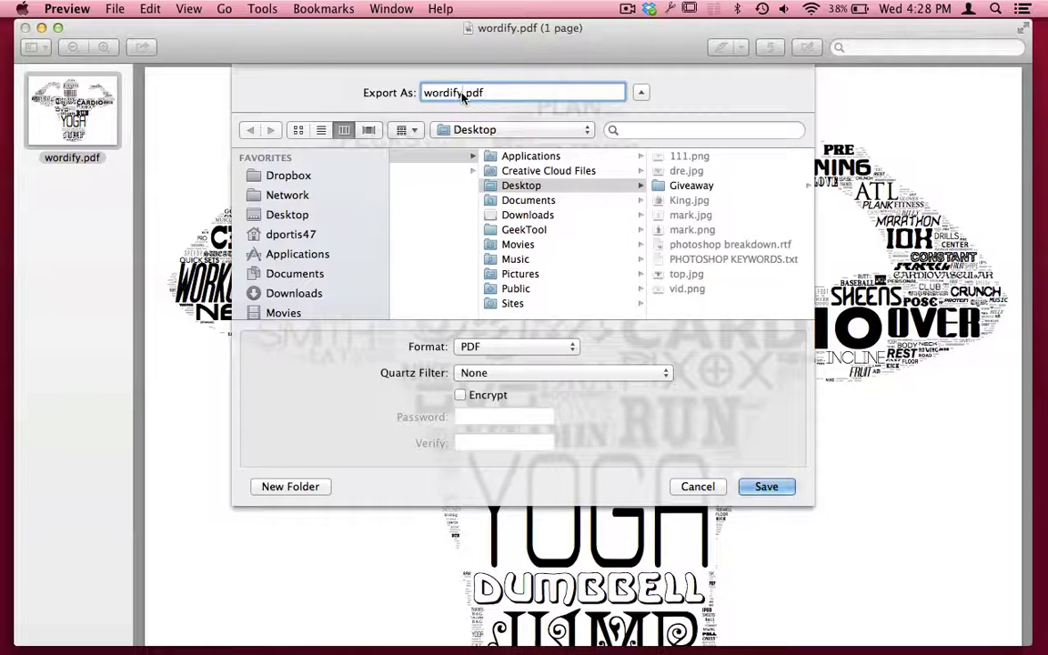
pyautogui.write('1')
pyautogui.click(300, 175)
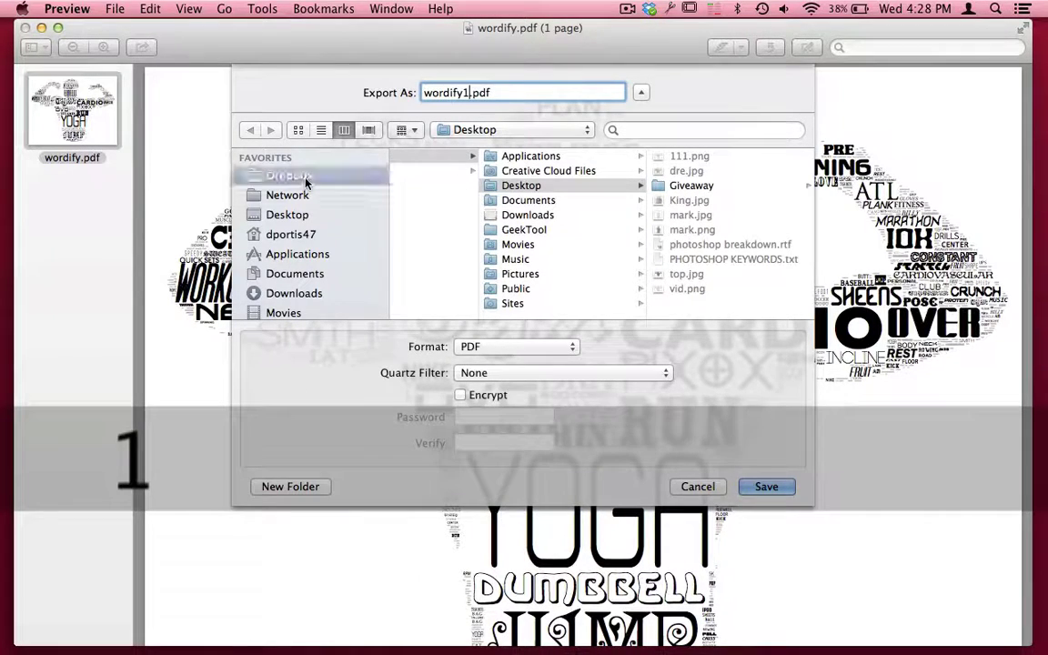
pyautogui.click(288, 214)
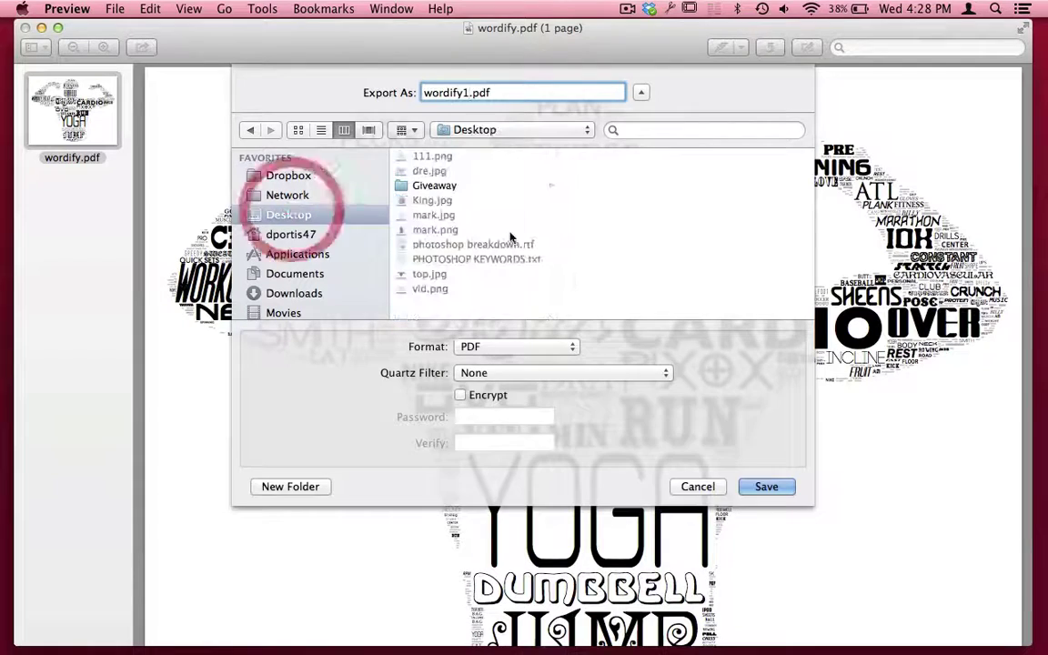
pyautogui.click(766, 487)
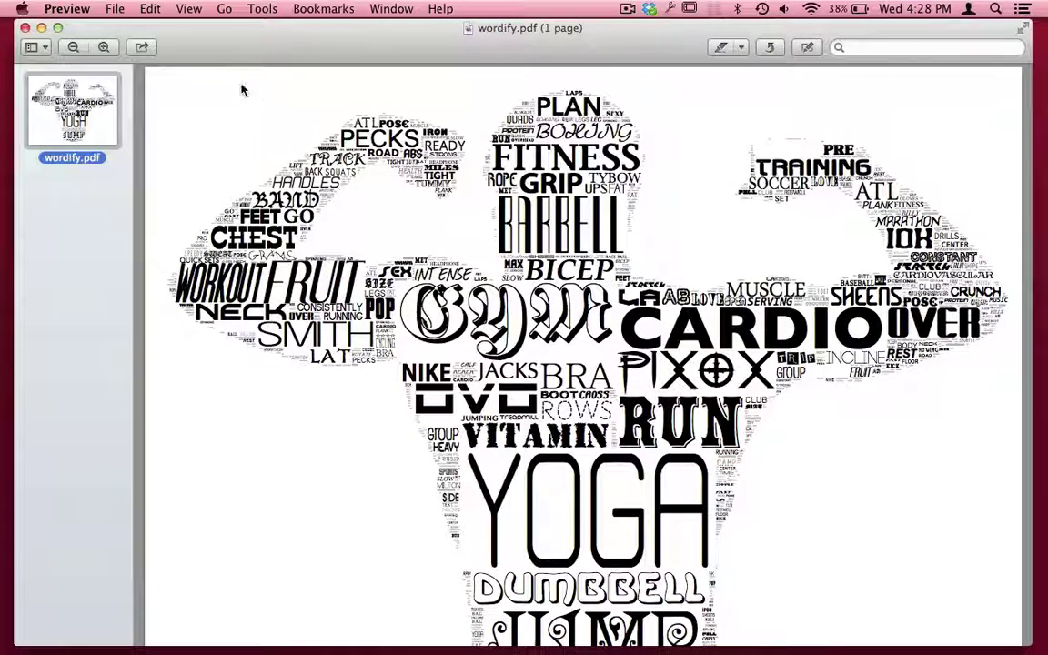
# Step: Export the word cloud again in PNG format as wordify1.png
pyautogui.click(114, 8)
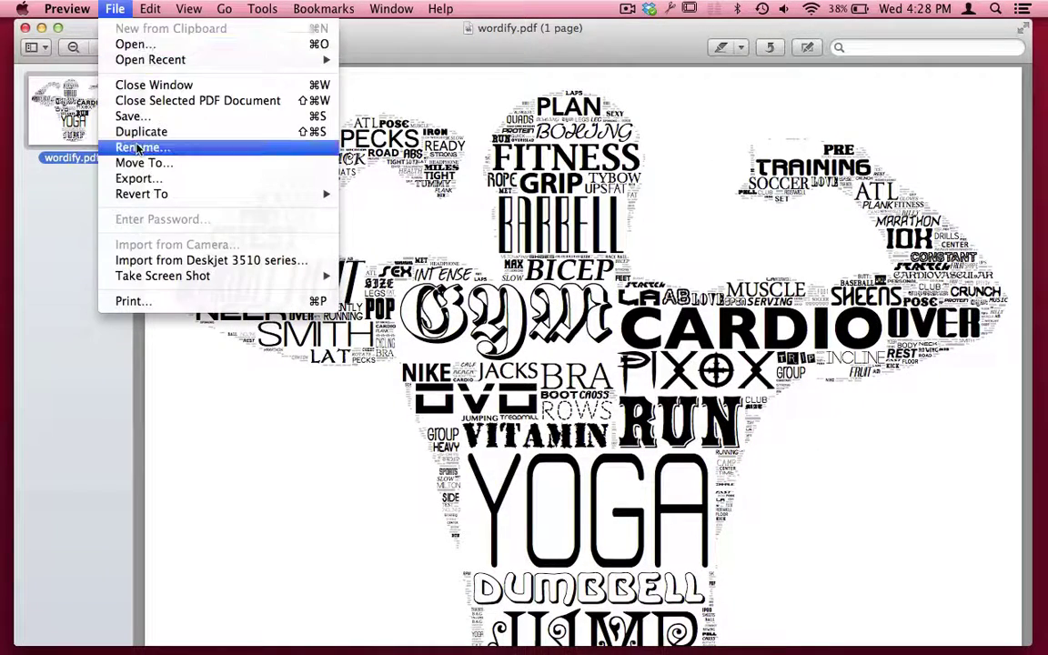
pyautogui.click(138, 178)
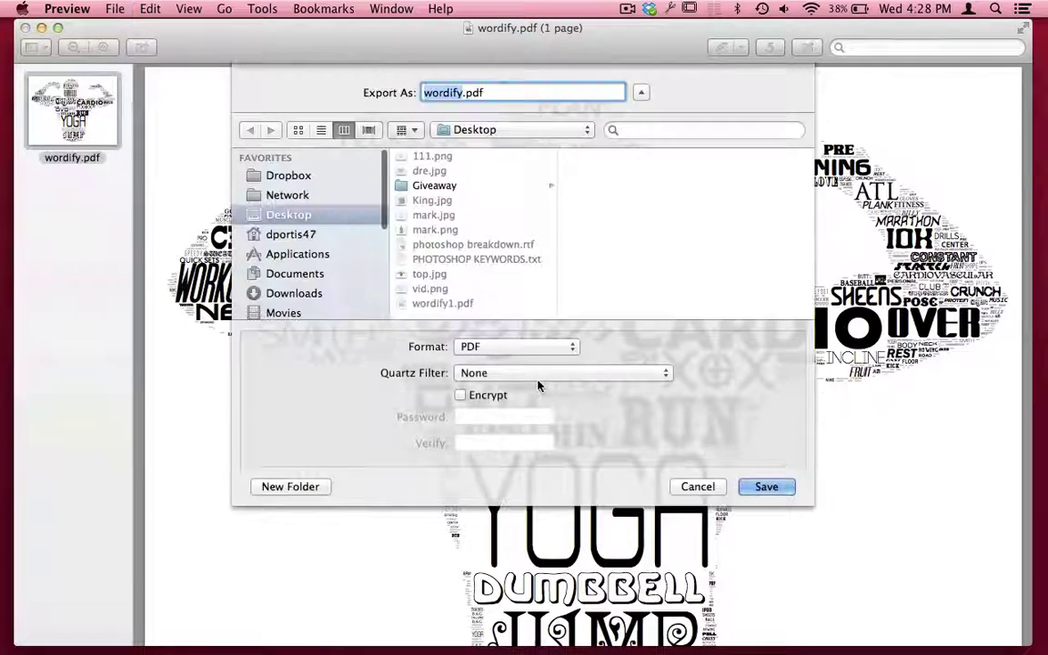
pyautogui.click(488, 346)
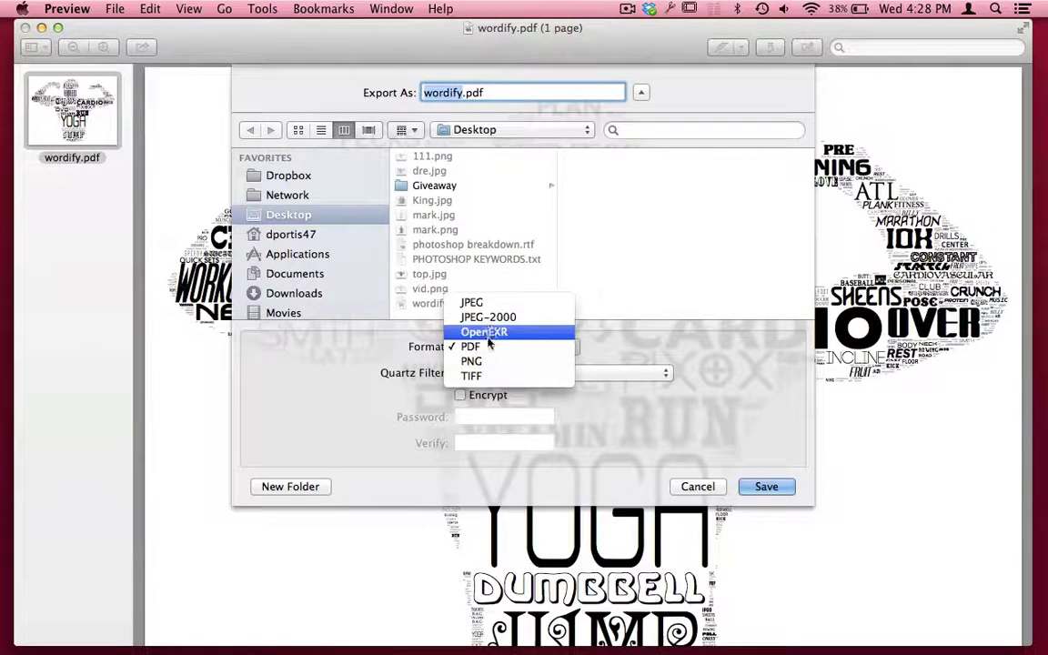
pyautogui.click(471, 362)
pyautogui.click(461, 93)
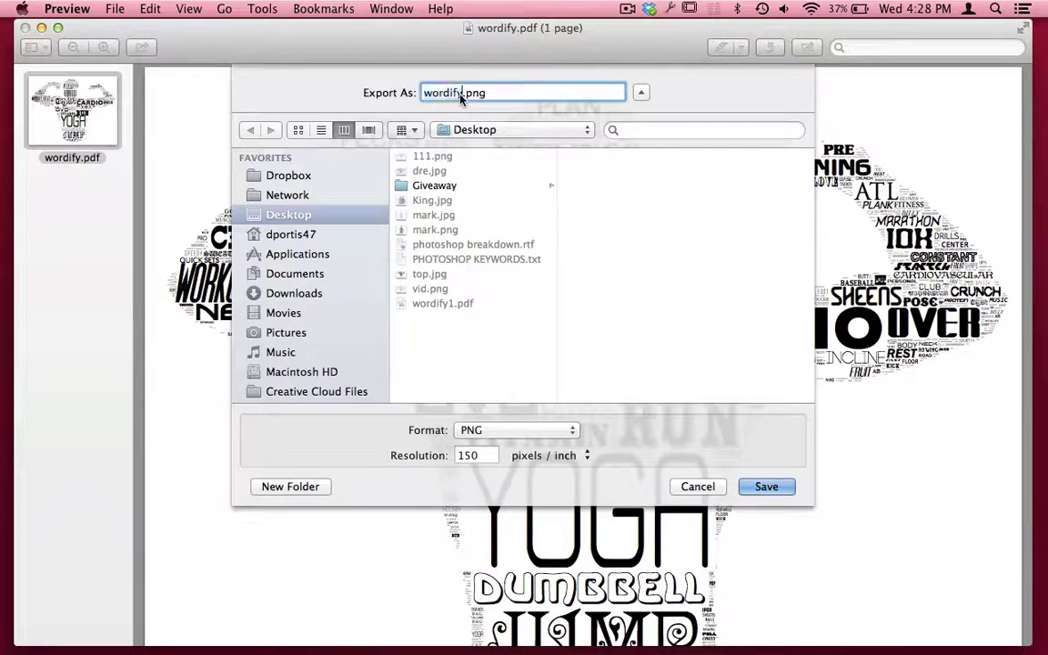
pyautogui.write('1')
pyautogui.click(764, 486)
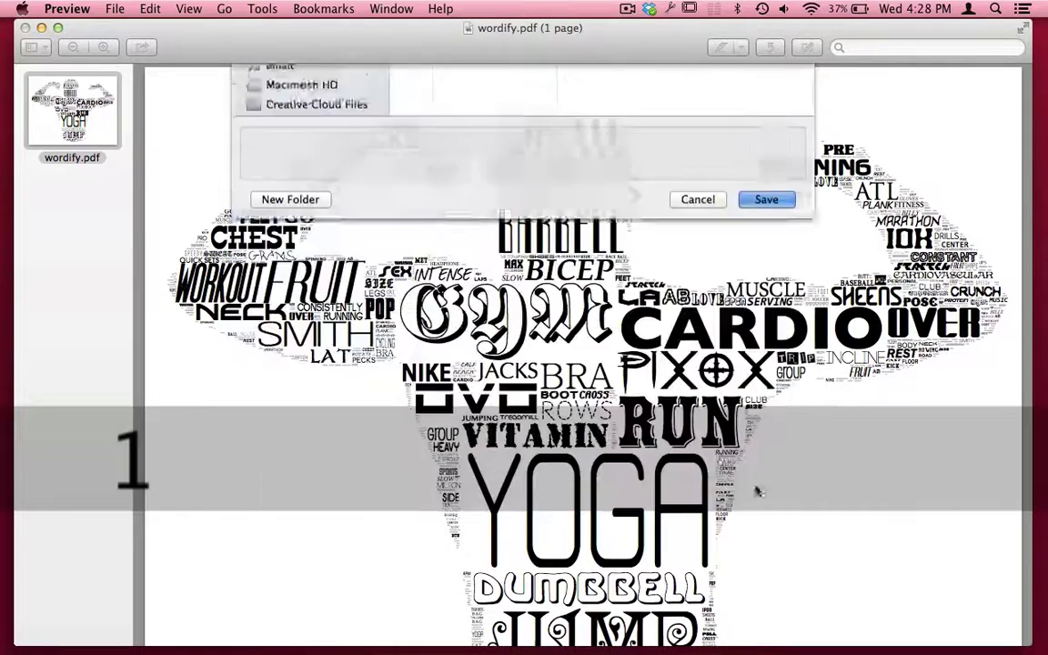
# Step: Close wordify.pdf, drop dre.jpg and vid.png into Wordify, and start rendering the fitness word cloud
pyautogui.click(24, 27)
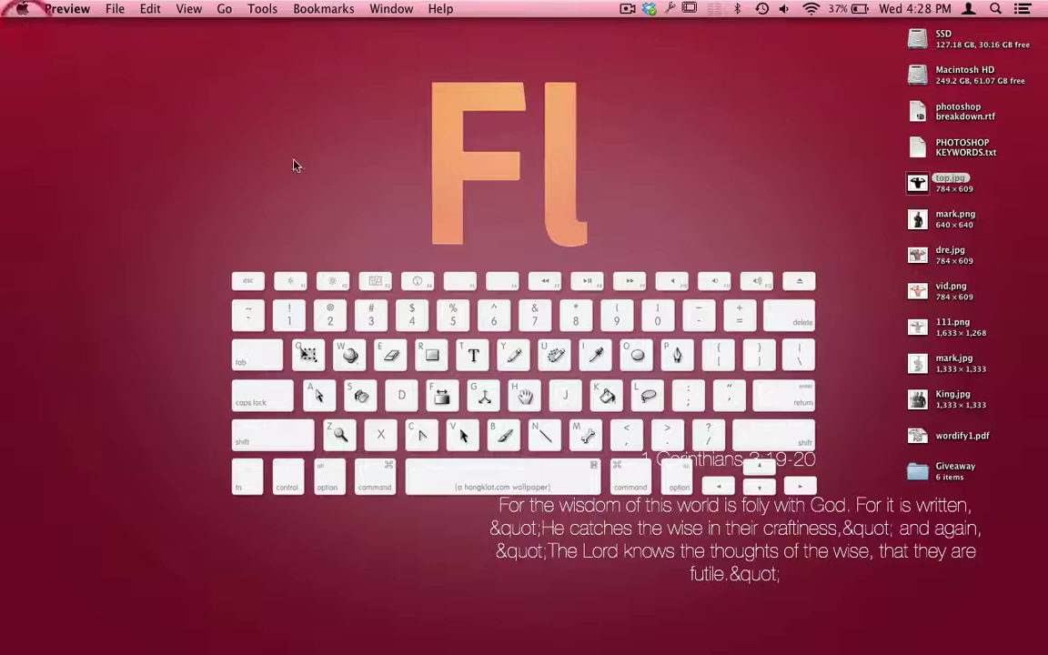
pyautogui.hotkey('ctrl', 'Left')
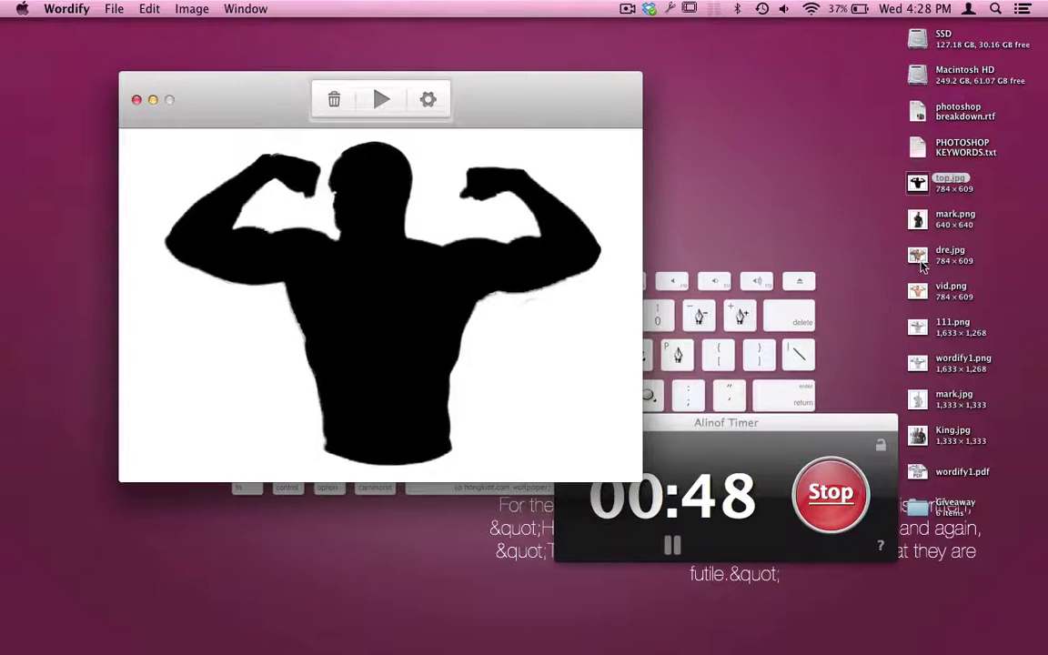
pyautogui.moveTo(919, 257); pyautogui.dragTo(400, 323)
pyautogui.moveTo(921, 291); pyautogui.dragTo(411, 327)
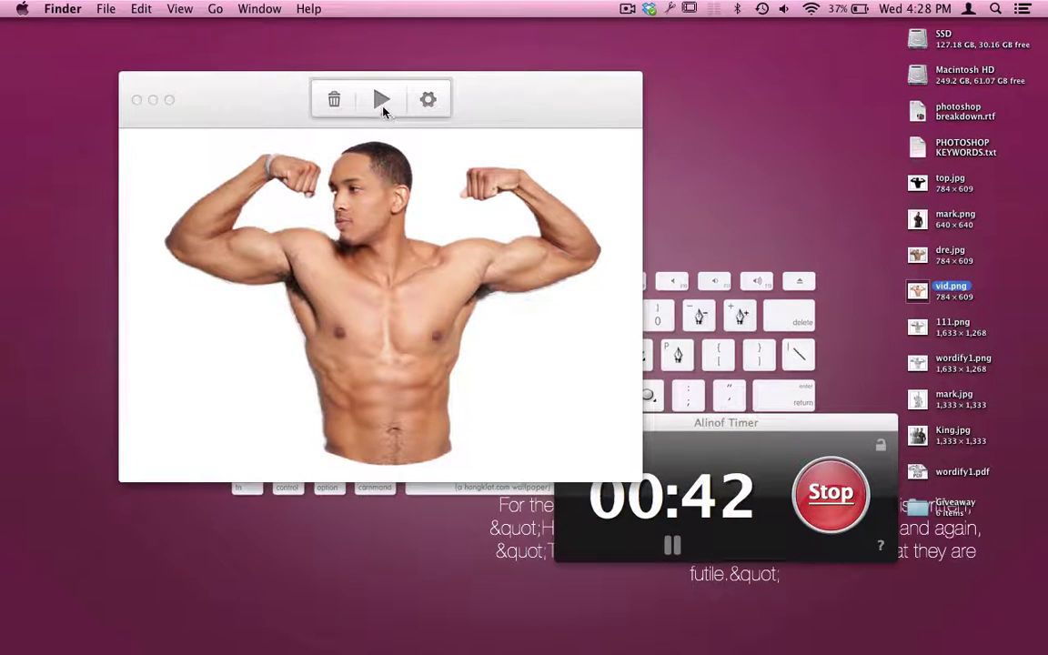
pyautogui.click(384, 111)
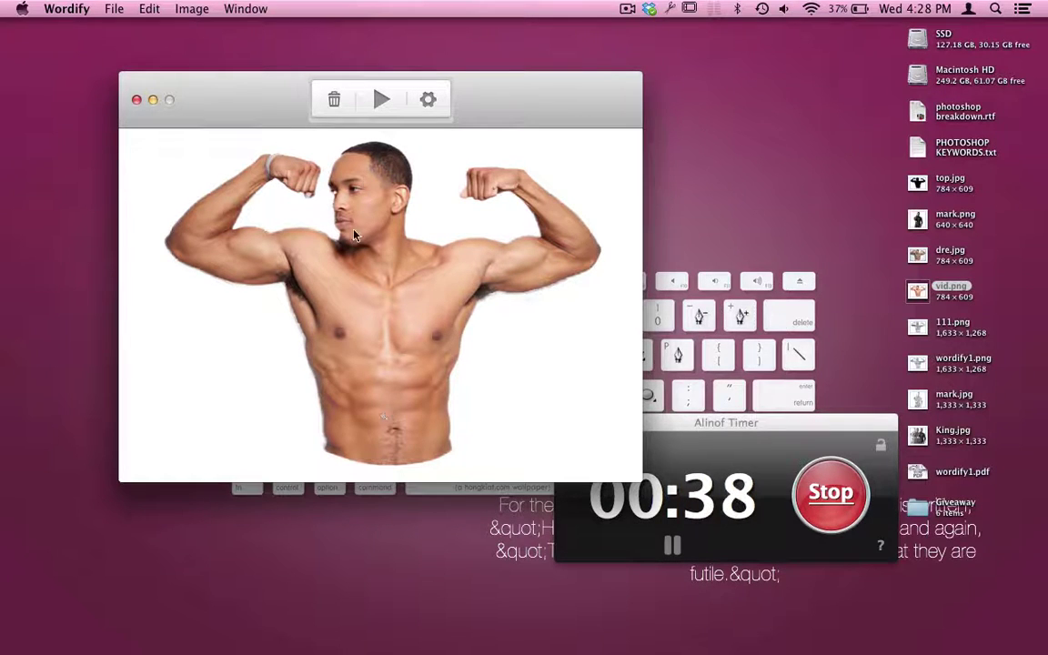
pyautogui.click(383, 100)
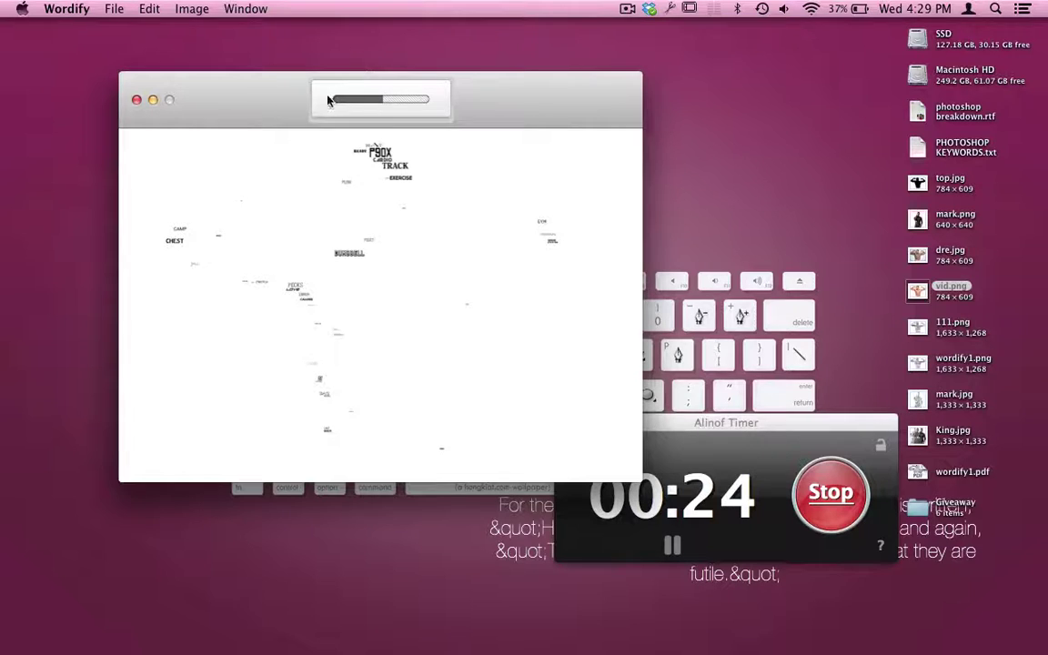
# Step: Move the timer window aside and bring Wordify back to its normal window
pyautogui.moveTo(693, 430); pyautogui.dragTo(481, 454)
pyautogui.click(473, 97)
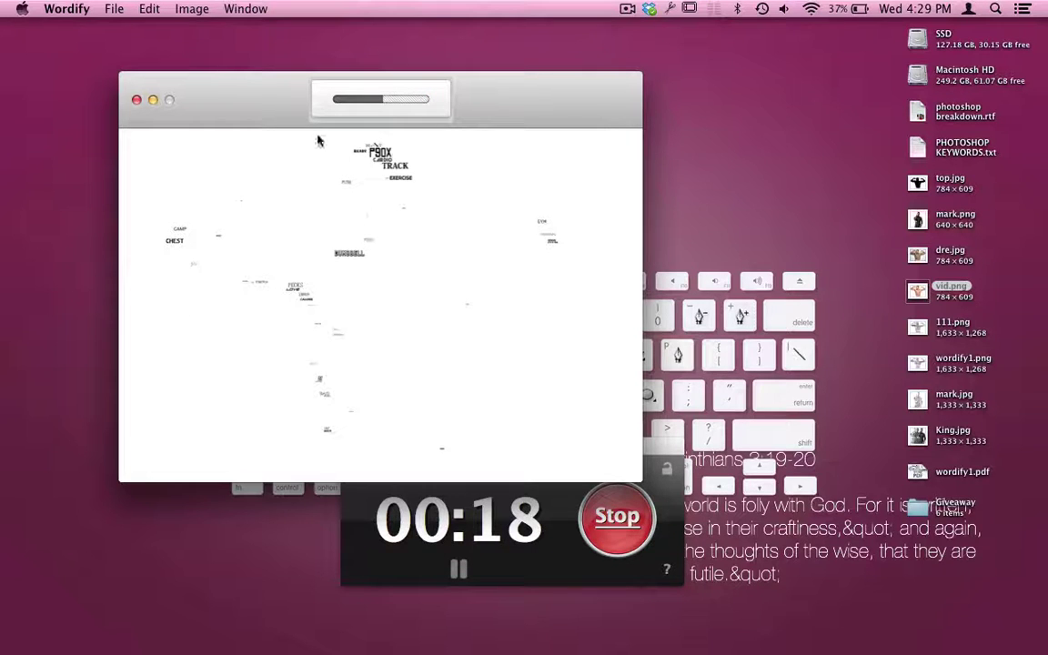
pyautogui.hotkey('ctrl', 'Down')
pyautogui.click(362, 195)
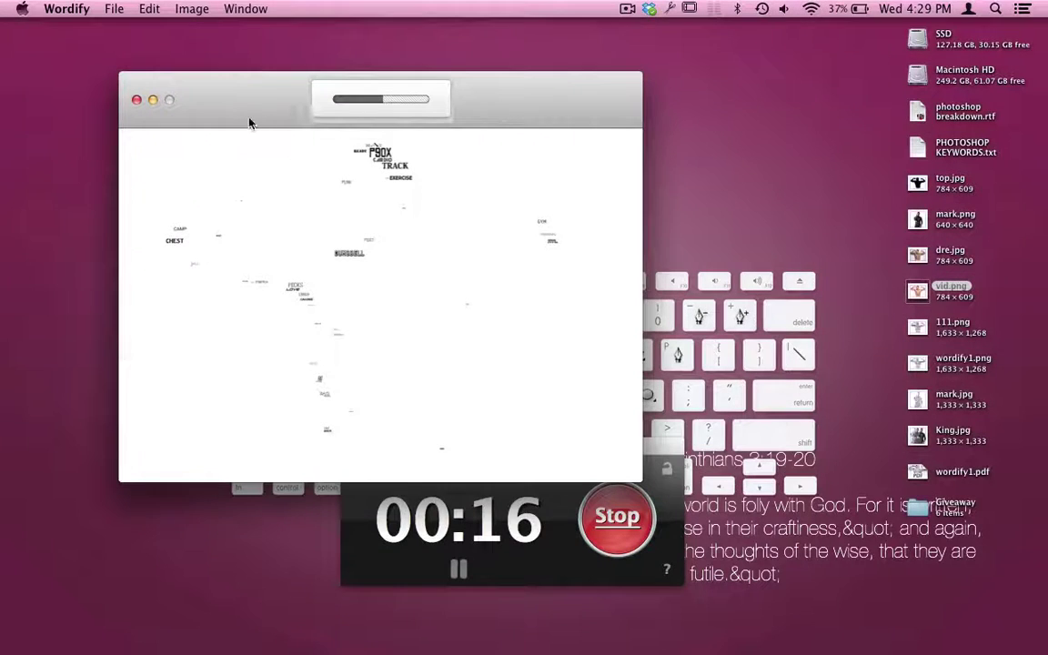
# Step: Try closing Wordify mid-render, choose Don't Quit, then ask to quit again
pyautogui.click(136, 100)
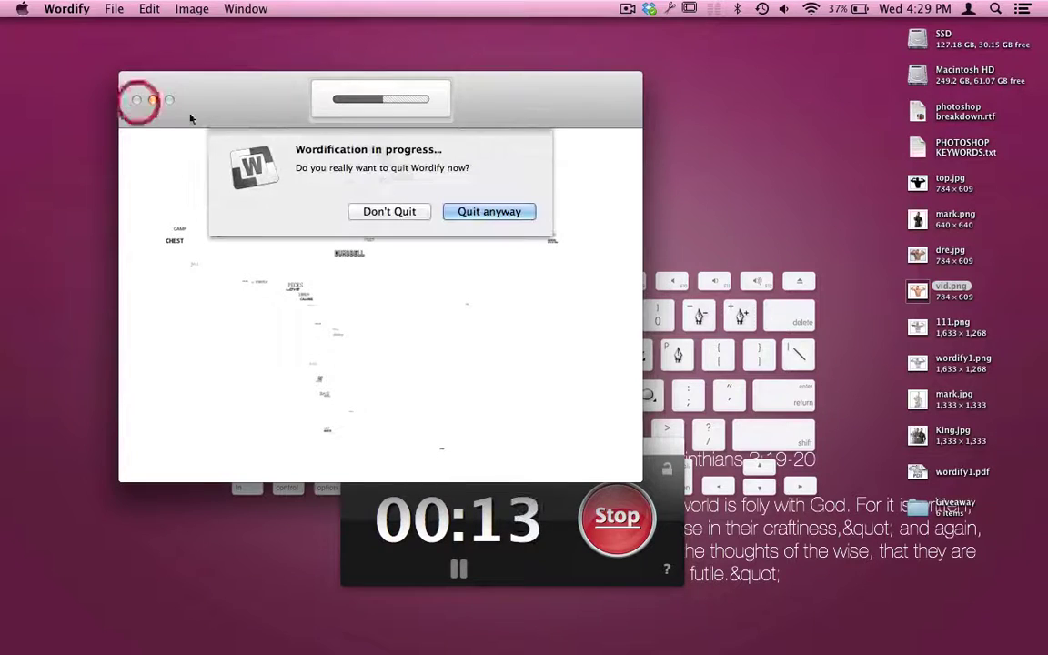
pyautogui.click(420, 212)
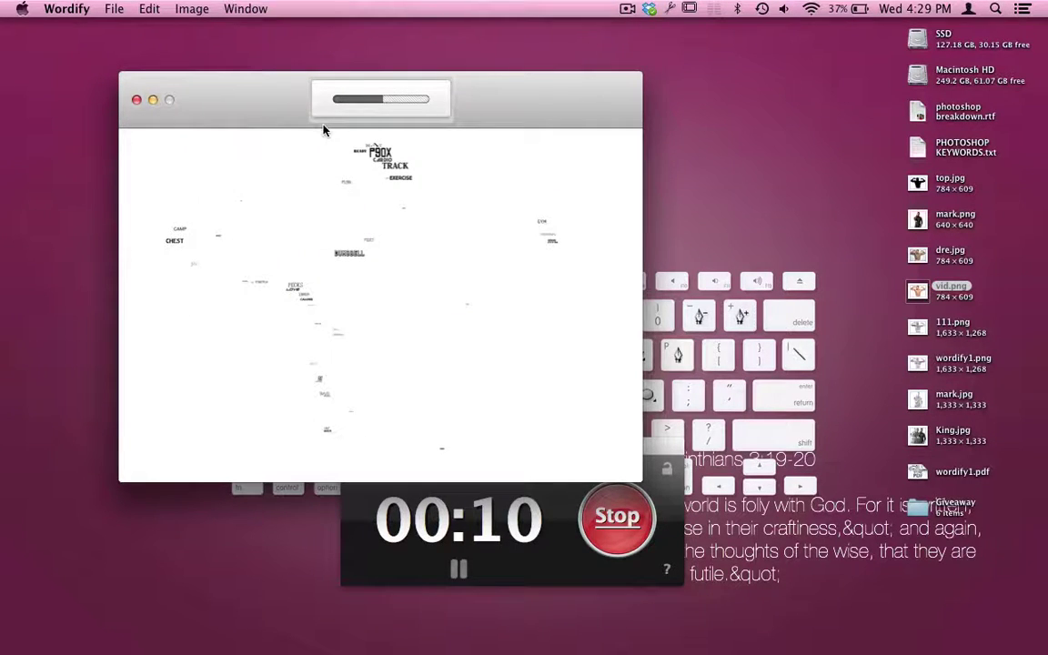
pyautogui.click(136, 100)
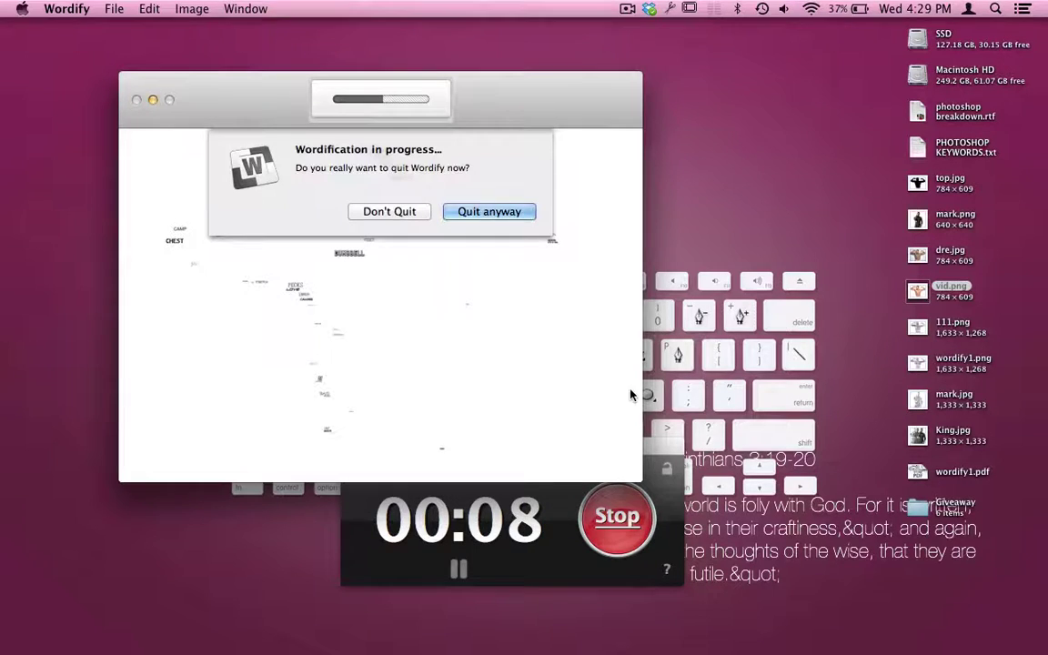
# Step: Quit Wordify anyway, relaunch it from the Dock, and dismiss the time-is-up alert
pyautogui.click(470, 212)
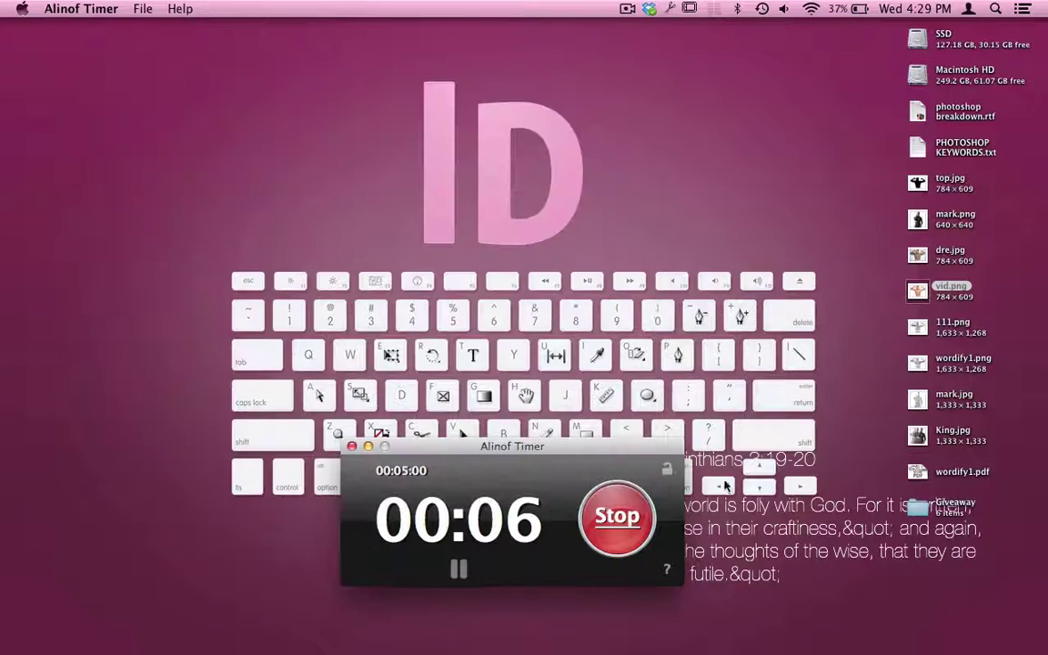
pyautogui.moveTo(992, 646)
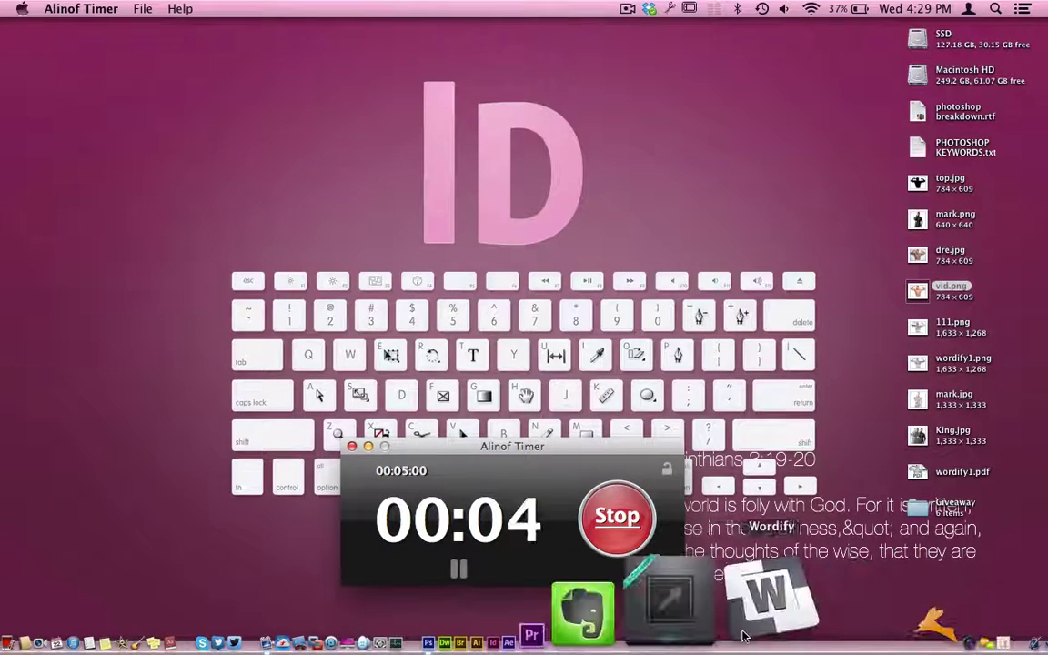
pyautogui.click(750, 600)
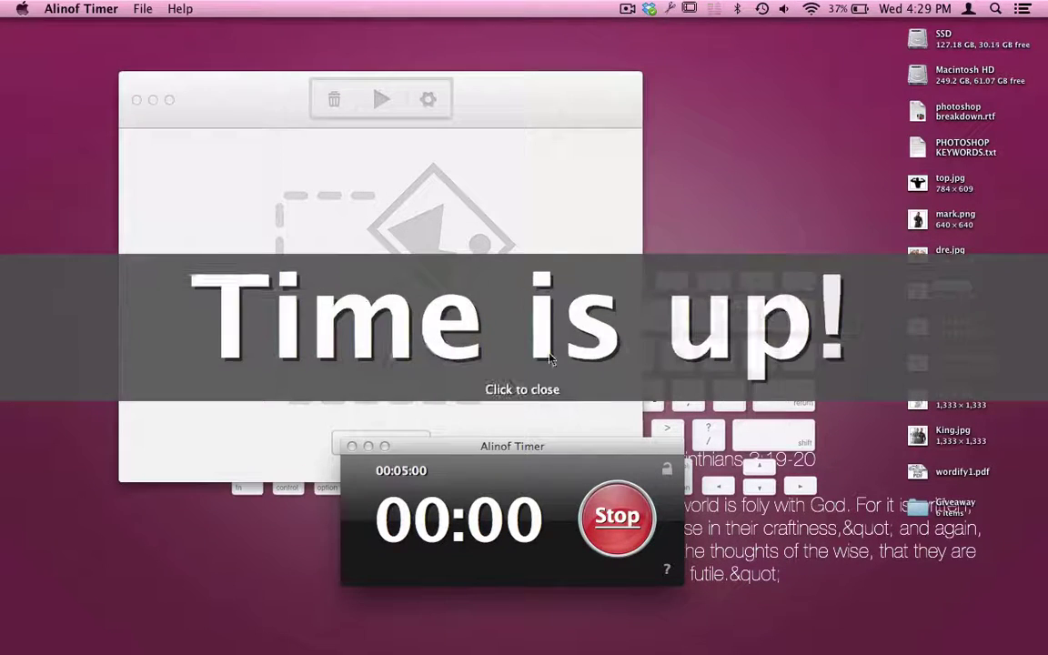
pyautogui.click(535, 330)
# Step: Load vid.png into Wordify and generate its word cloud, opening the result as wordify.pdf
pyautogui.click(914, 258)
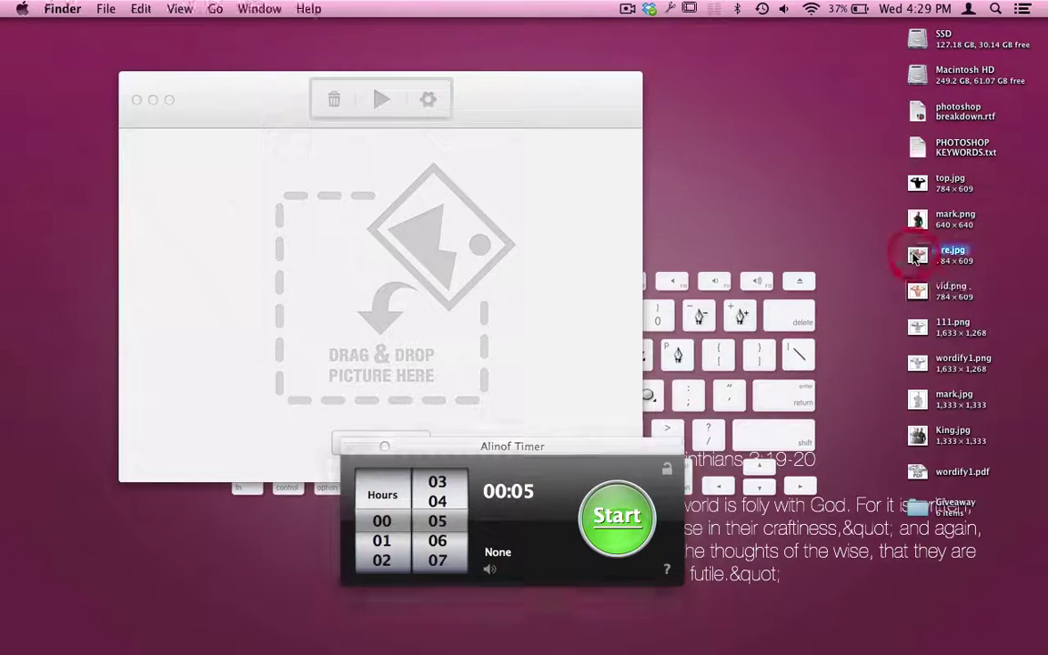
pyautogui.moveTo(917, 286); pyautogui.dragTo(423, 242)
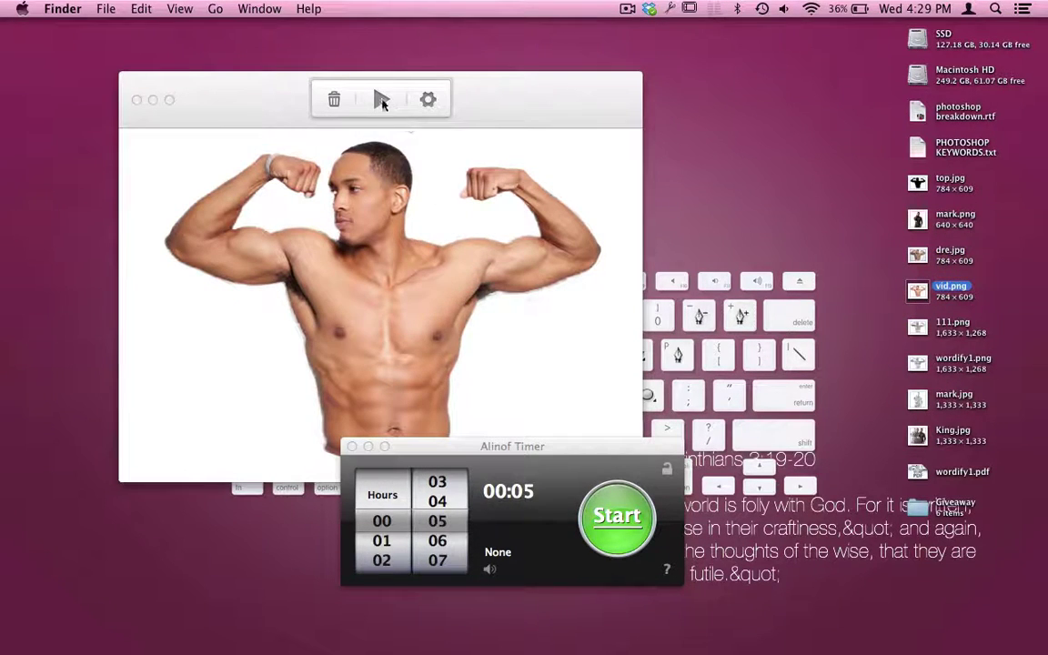
pyautogui.click(382, 100)
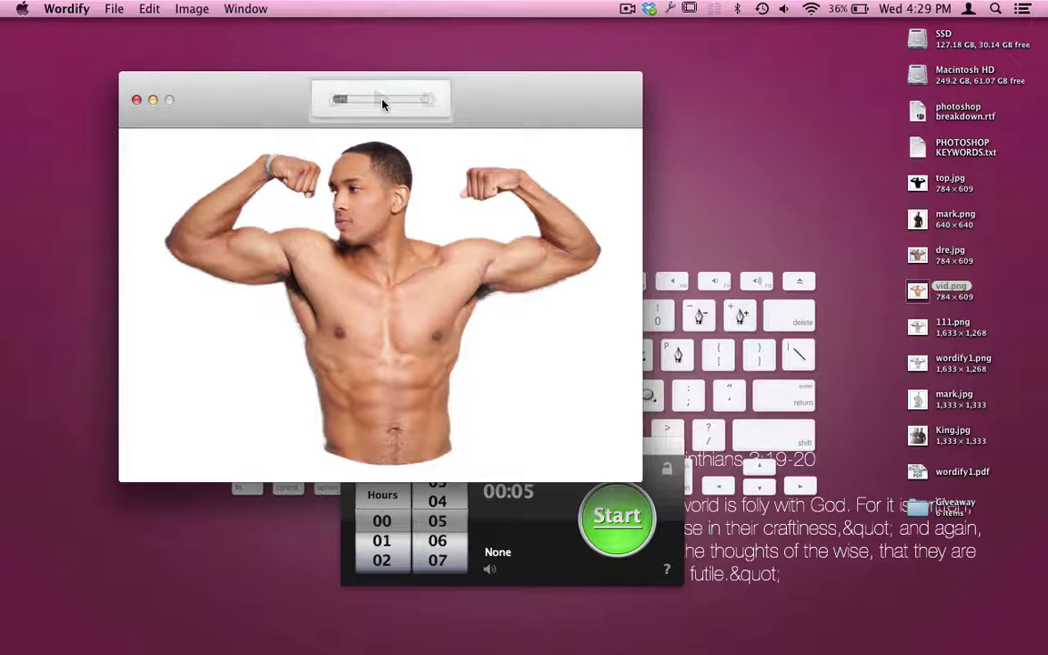
pyautogui.click(501, 543)
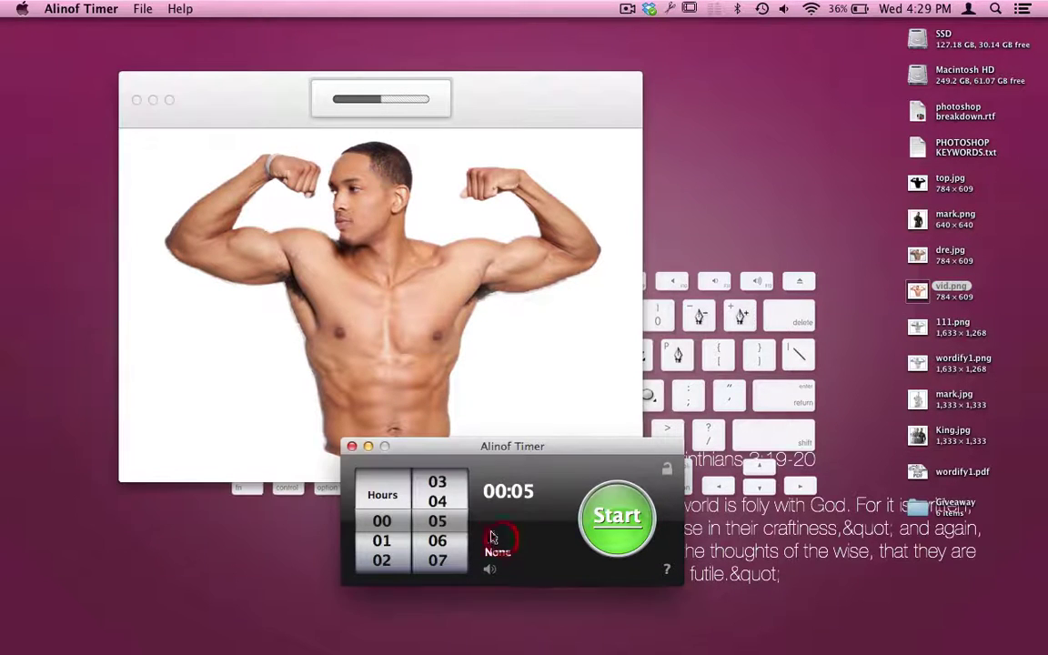
pyautogui.click(319, 403)
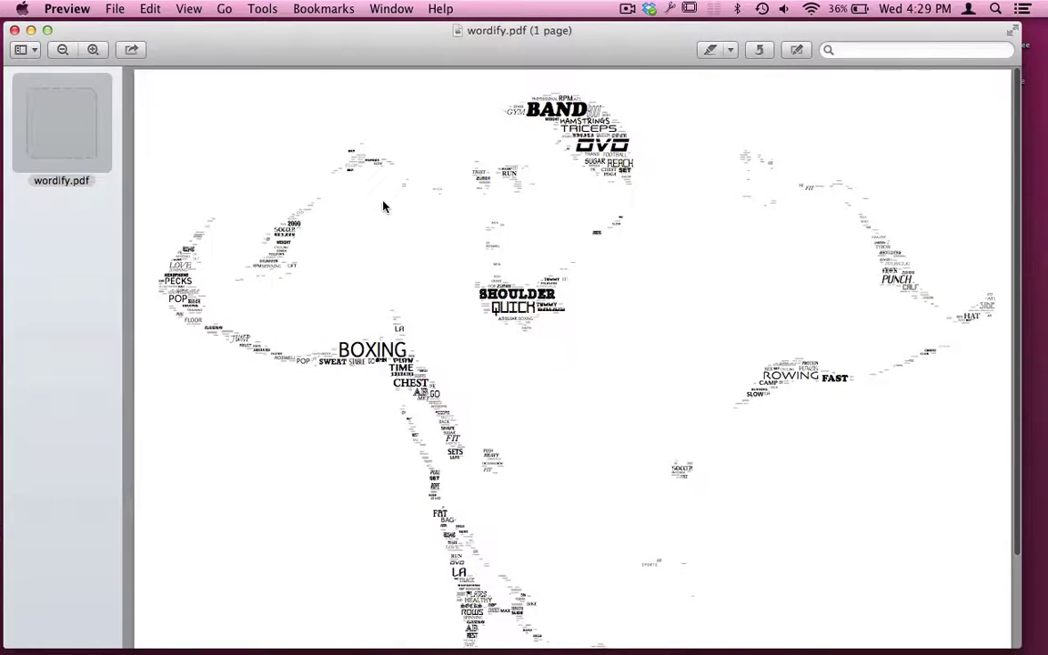
# Step: Reveal the desktop files and Quick Look wordify1.png over the wordify.pdf window
pyautogui.hotkey('ctrl', 'Up')
pyautogui.click(526, 196)
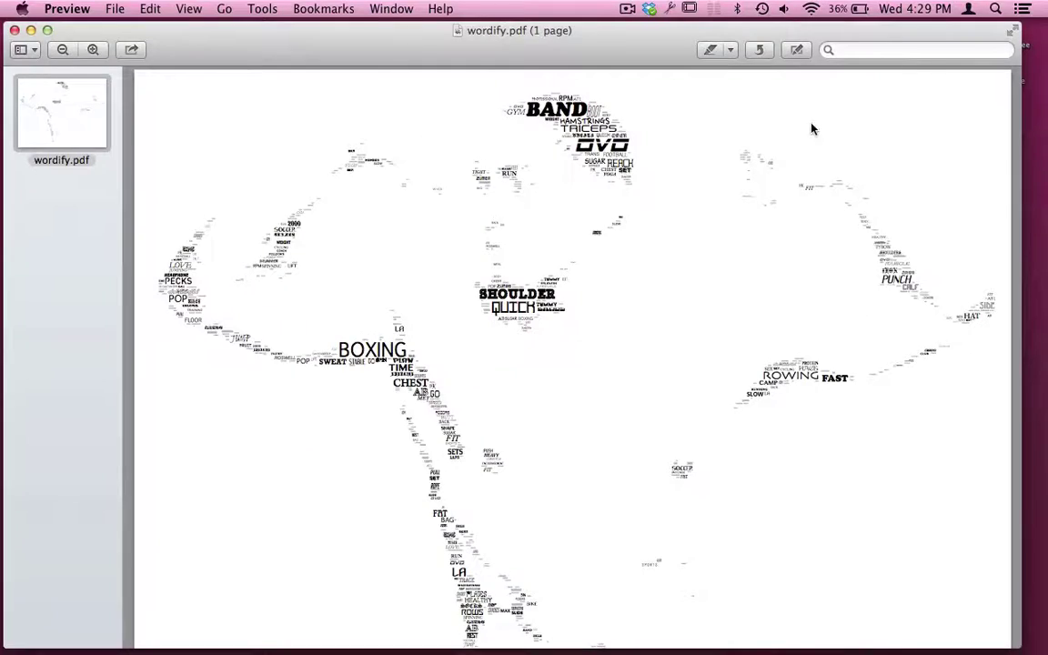
pyautogui.press('F11')
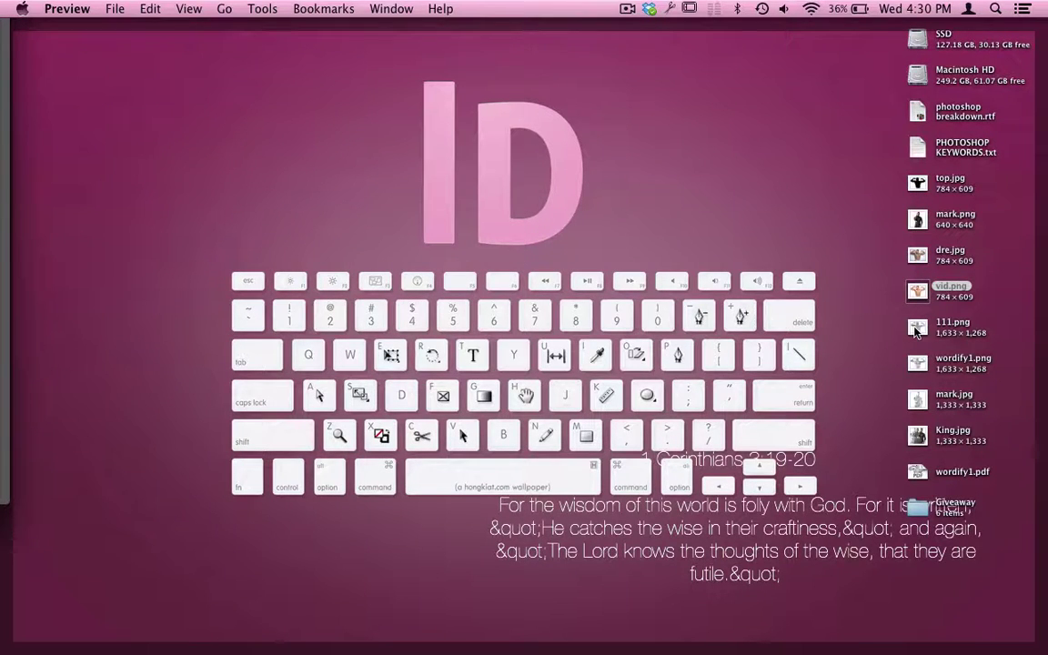
pyautogui.click(926, 367)
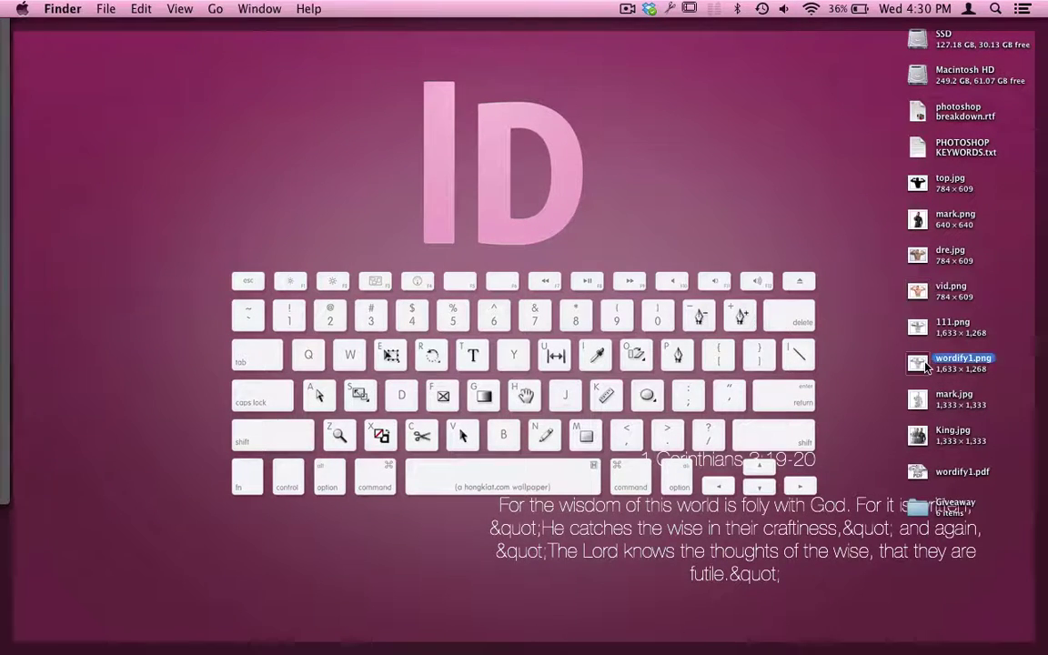
pyautogui.press('space')
pyautogui.press('F3')
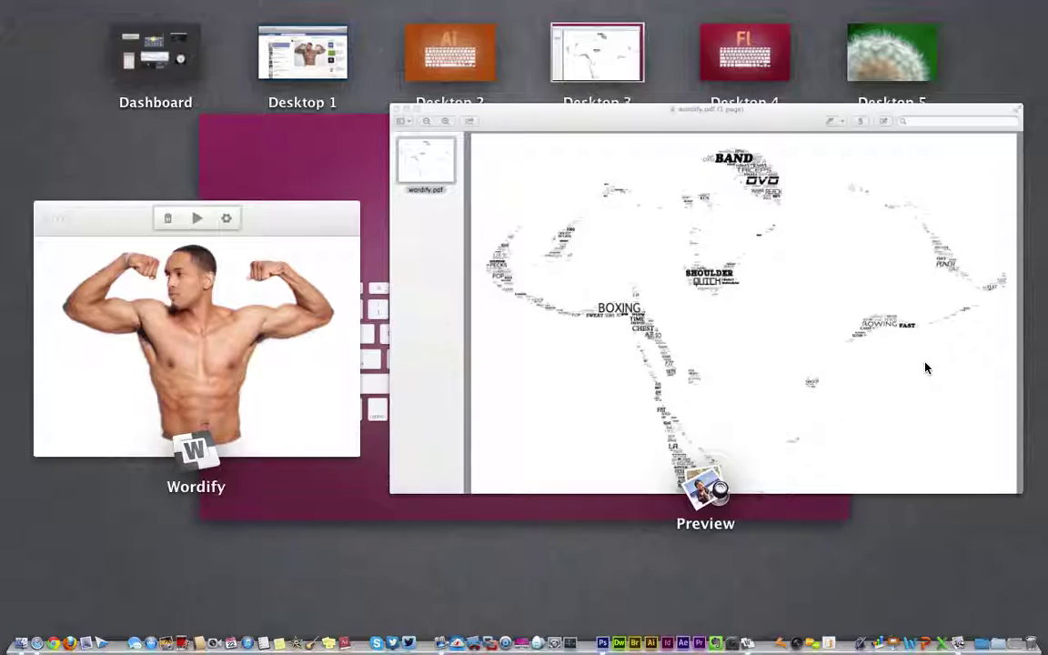
pyautogui.press('F3')
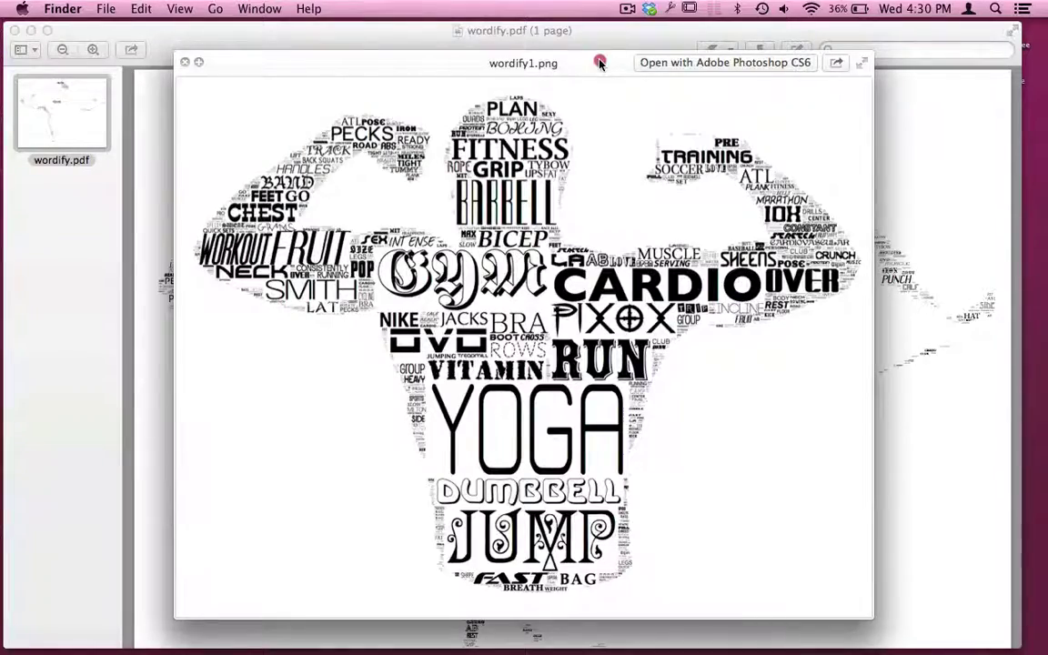
# Step: Move the wordify1.png preview aside, then shrink and lower the wordify.pdf window
pyautogui.moveTo(599, 65); pyautogui.dragTo(933, 98)
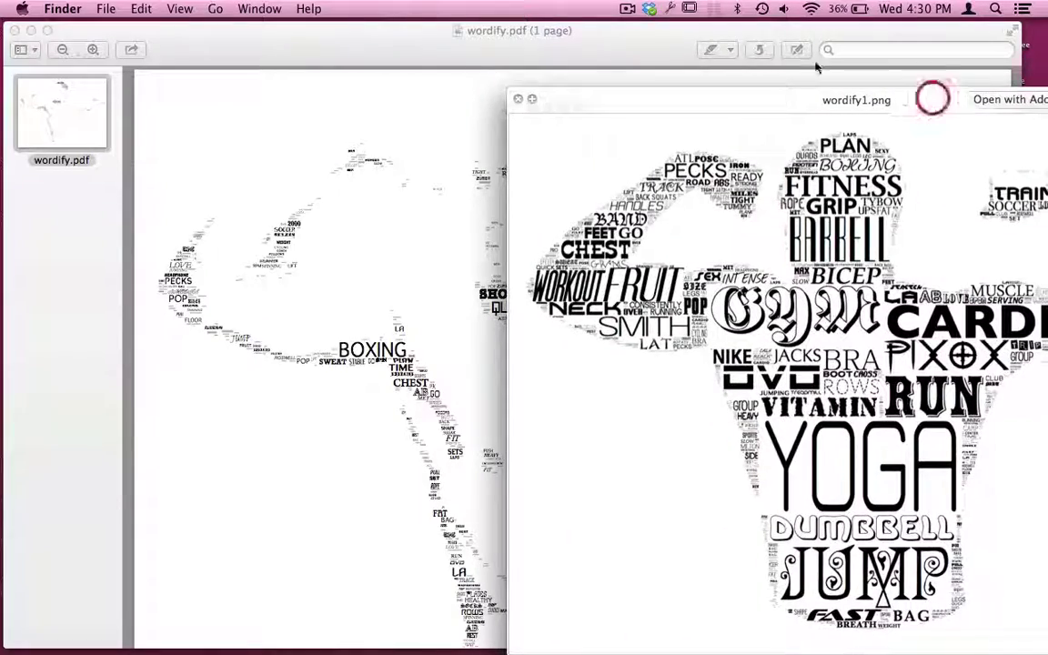
pyautogui.click(657, 42)
pyautogui.moveTo(1017, 647); pyautogui.dragTo(685, 486)
pyautogui.moveTo(298, 50); pyautogui.dragTo(294, 155)
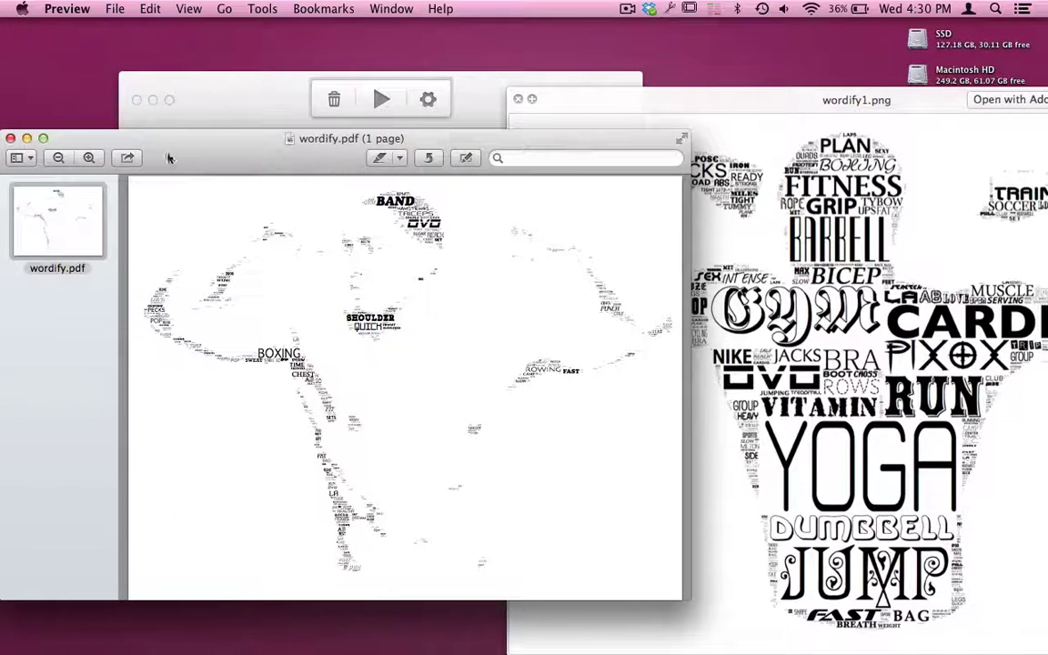
# Step: Show the page-thumbnail sidebar in wordify.pdf, then hide it again
pyautogui.click(23, 157)
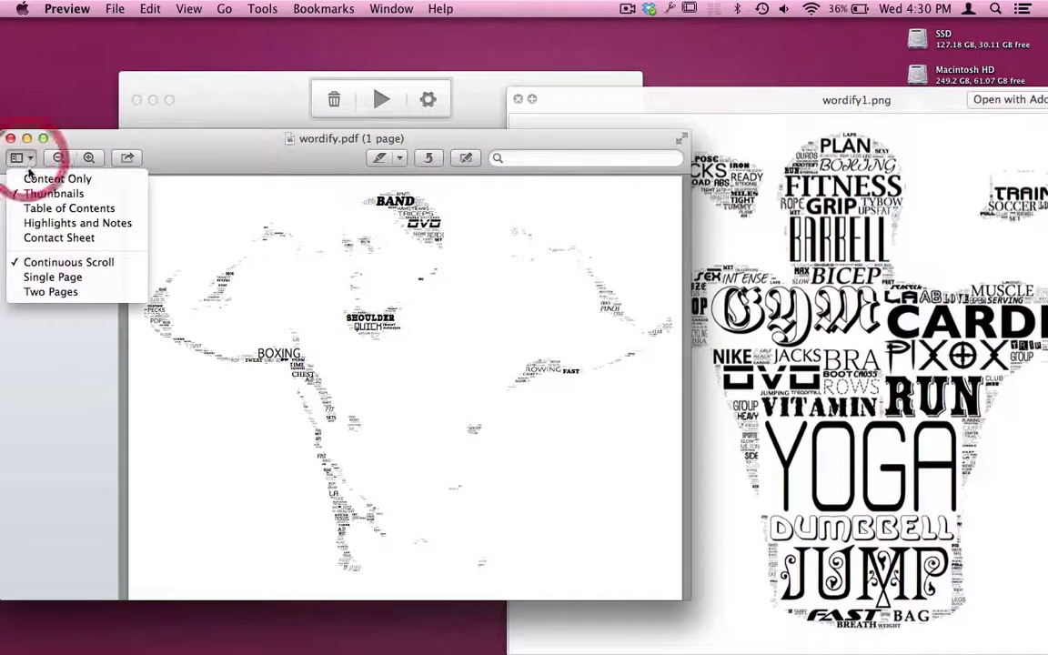
pyautogui.click(37, 193)
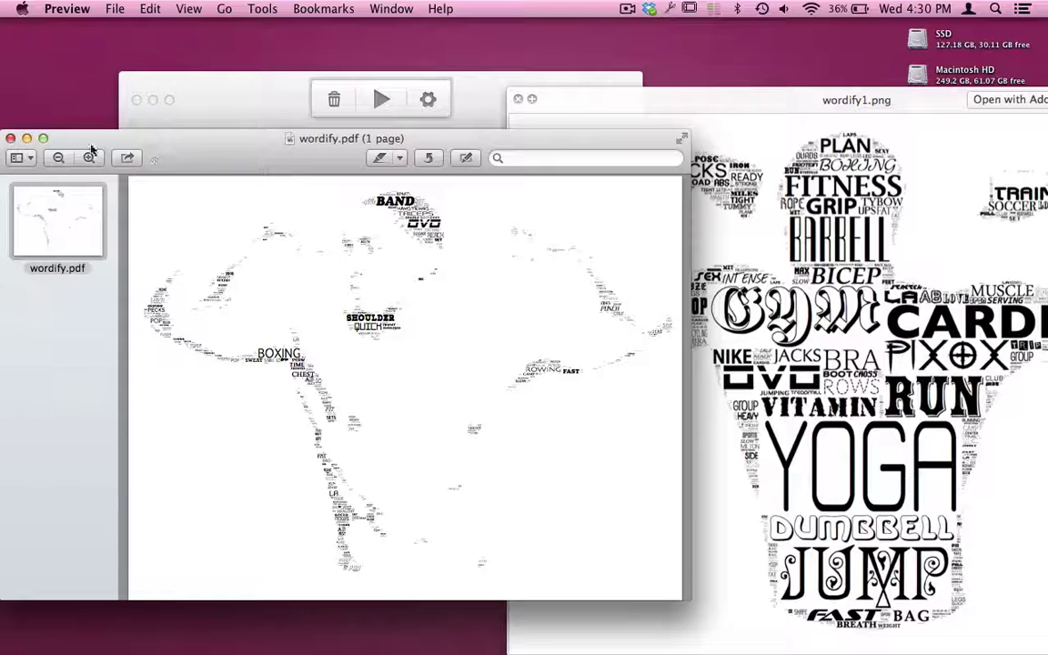
pyautogui.click(24, 157)
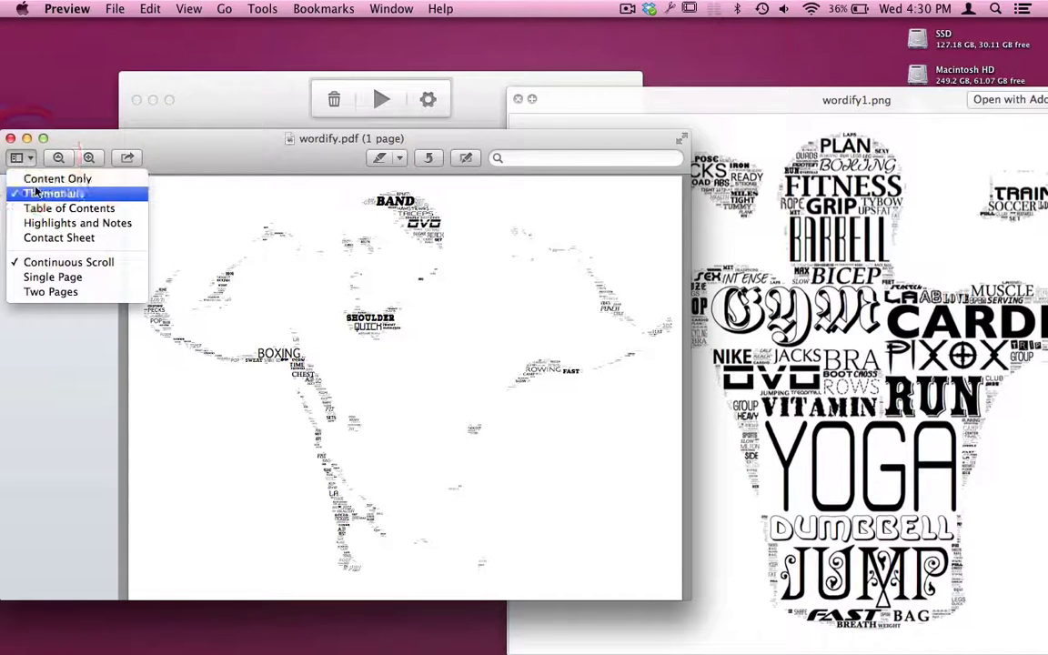
pyautogui.click(41, 193)
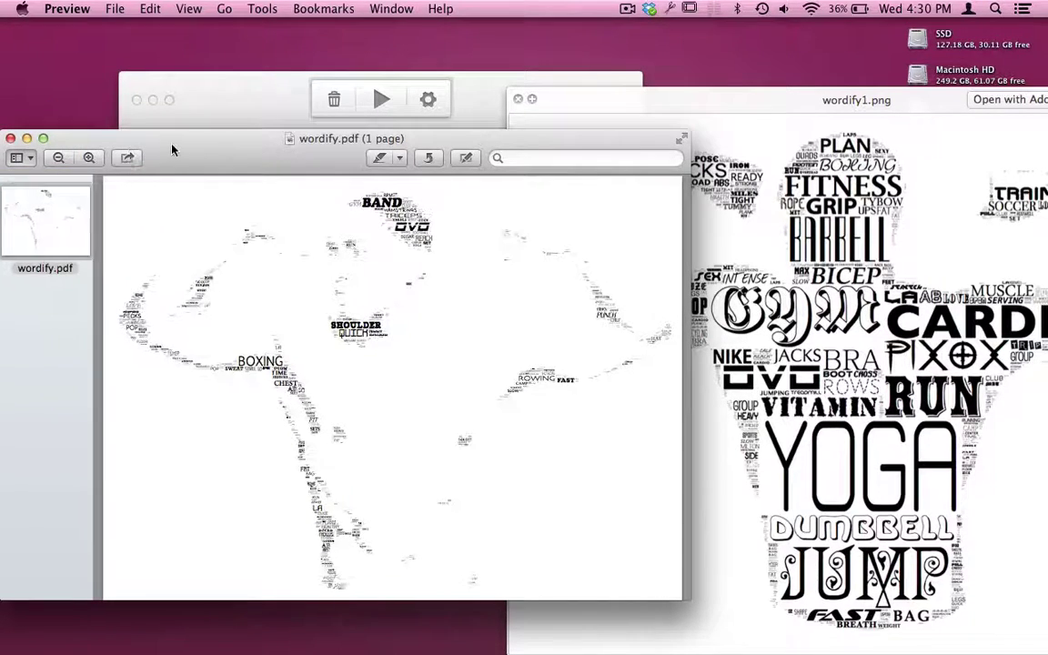
# Step: Raise the wordify.pdf window and slide the wordify1.png preview left beside it
pyautogui.moveTo(173, 150); pyautogui.dragTo(201, 99)
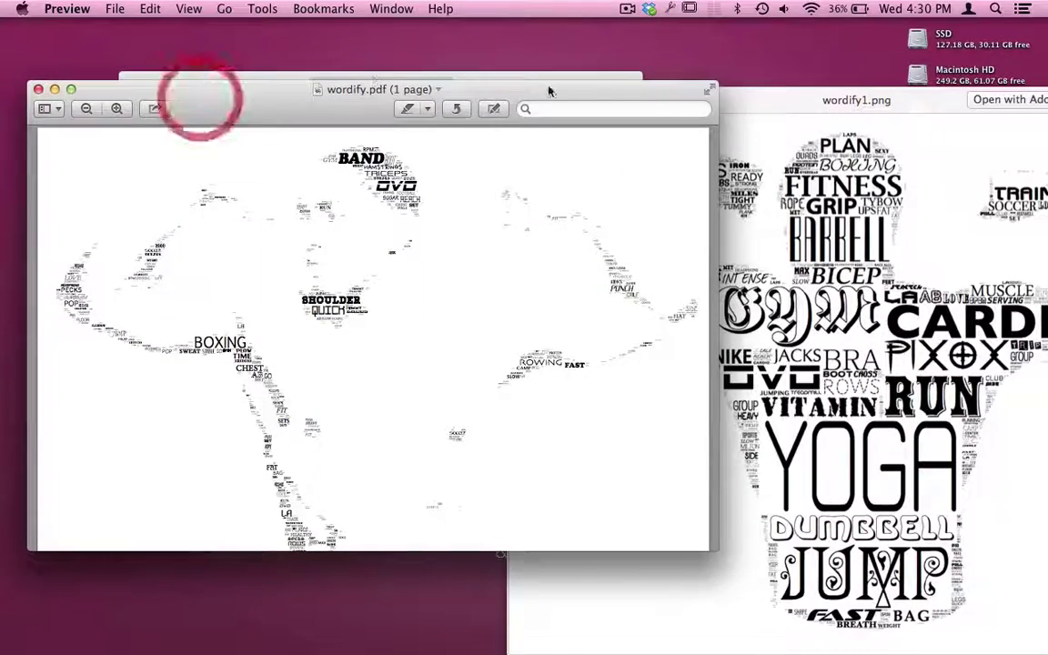
pyautogui.click(761, 99)
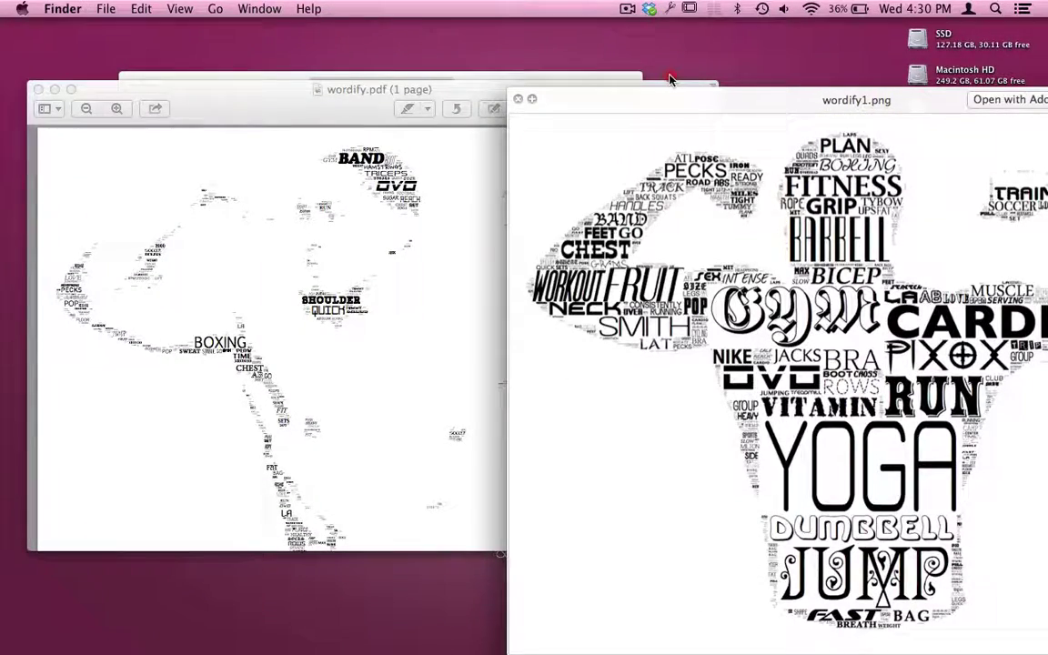
pyautogui.moveTo(670, 98); pyautogui.dragTo(476, 98)
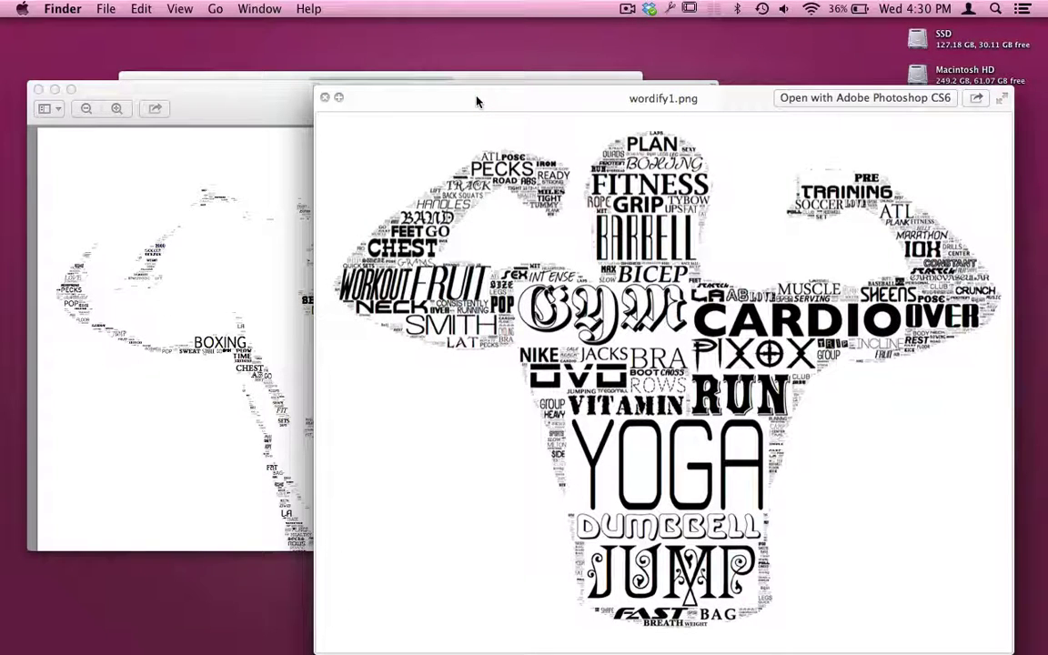